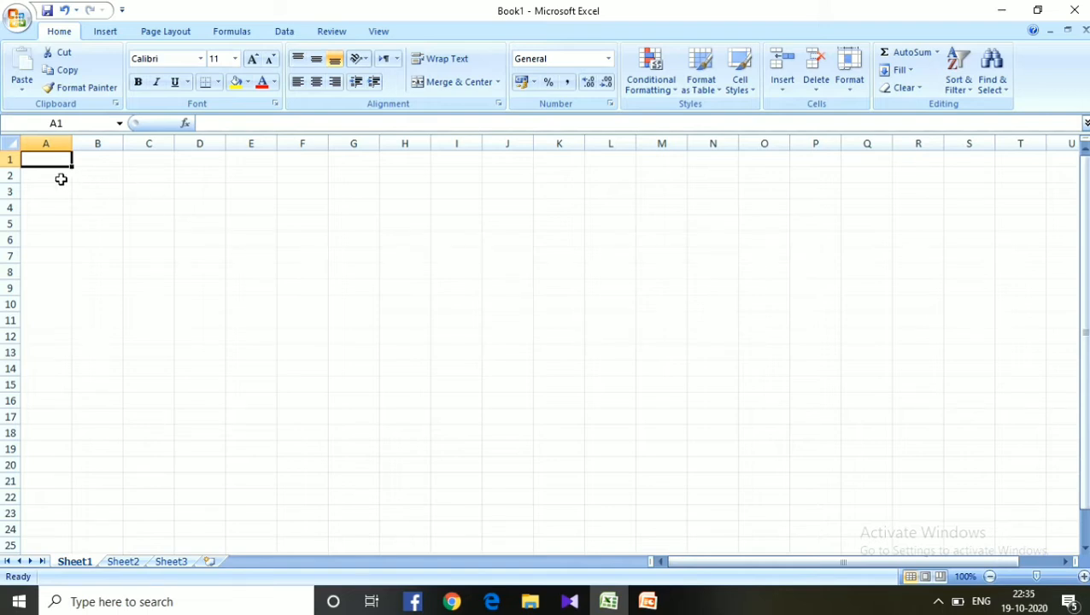
Step: Enter the column headings "Product Code" in cell A2 and "Product name" in cell B2
click(60, 177)
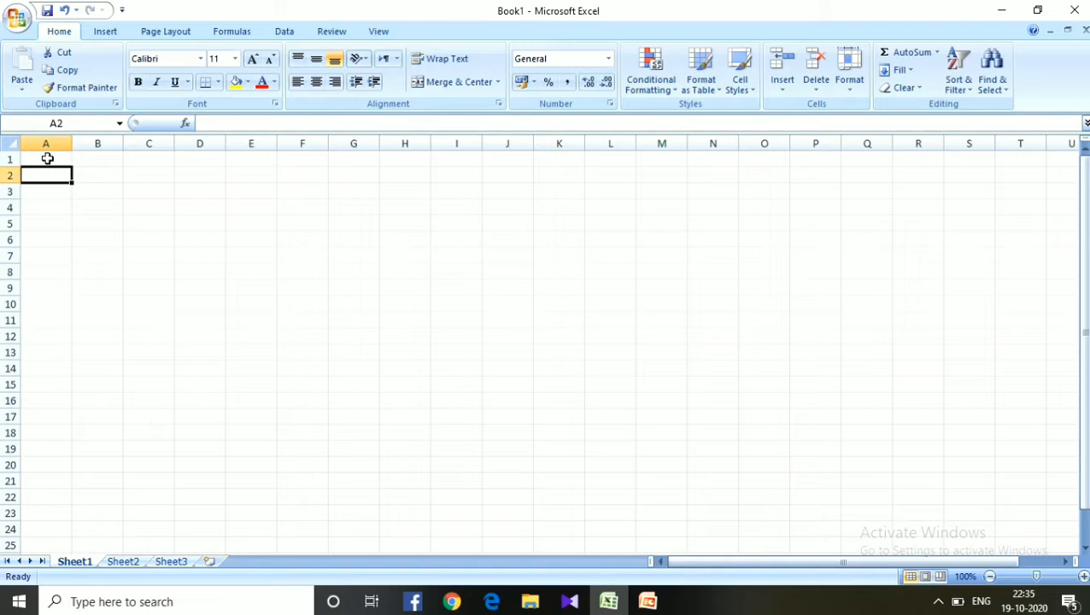
click(46, 159)
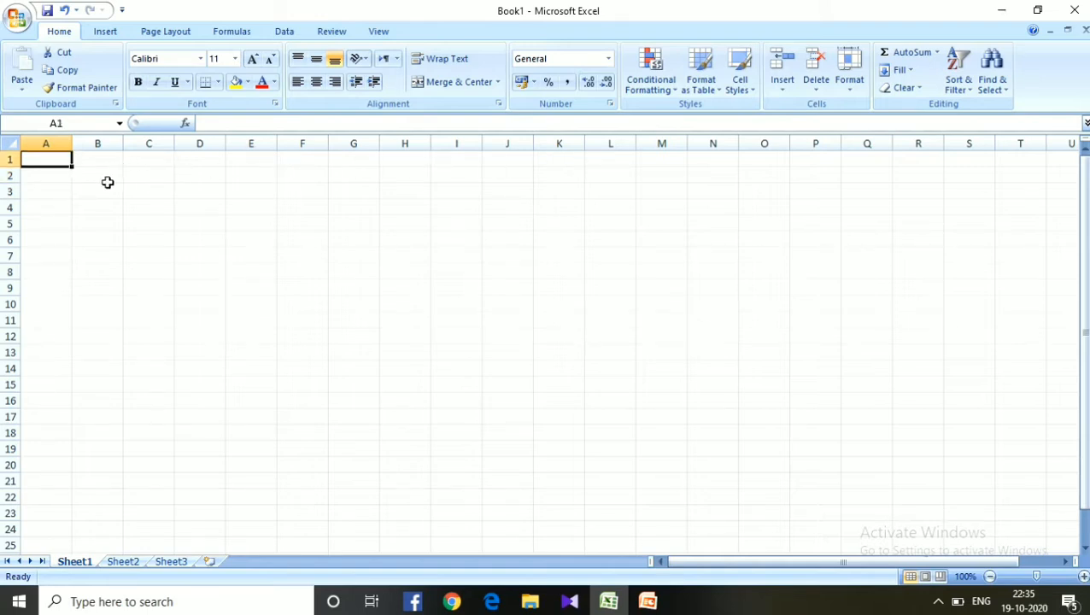
click(37, 177)
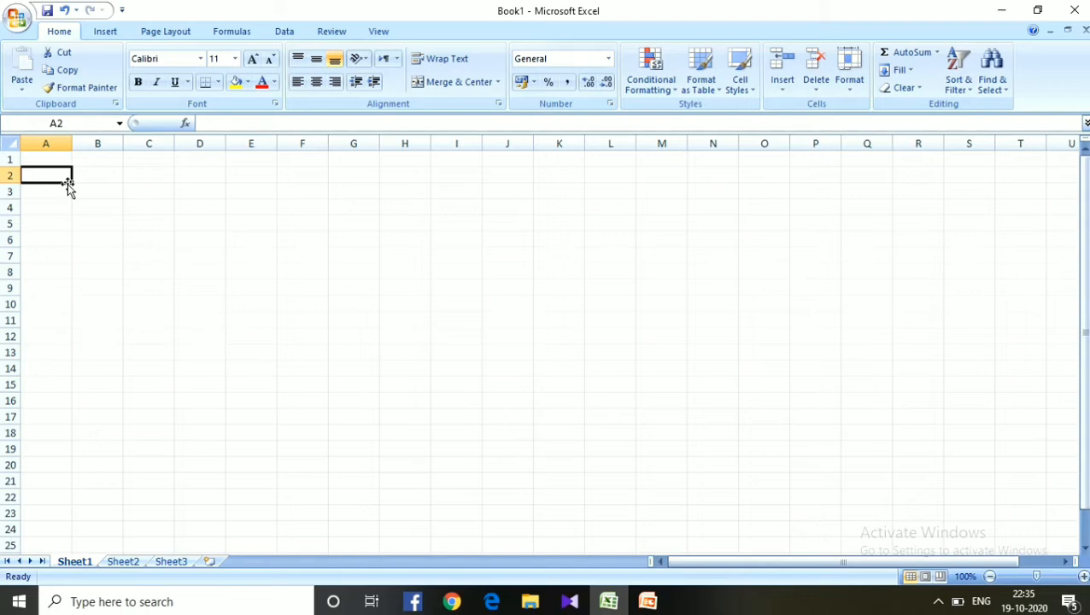
text(Pro)
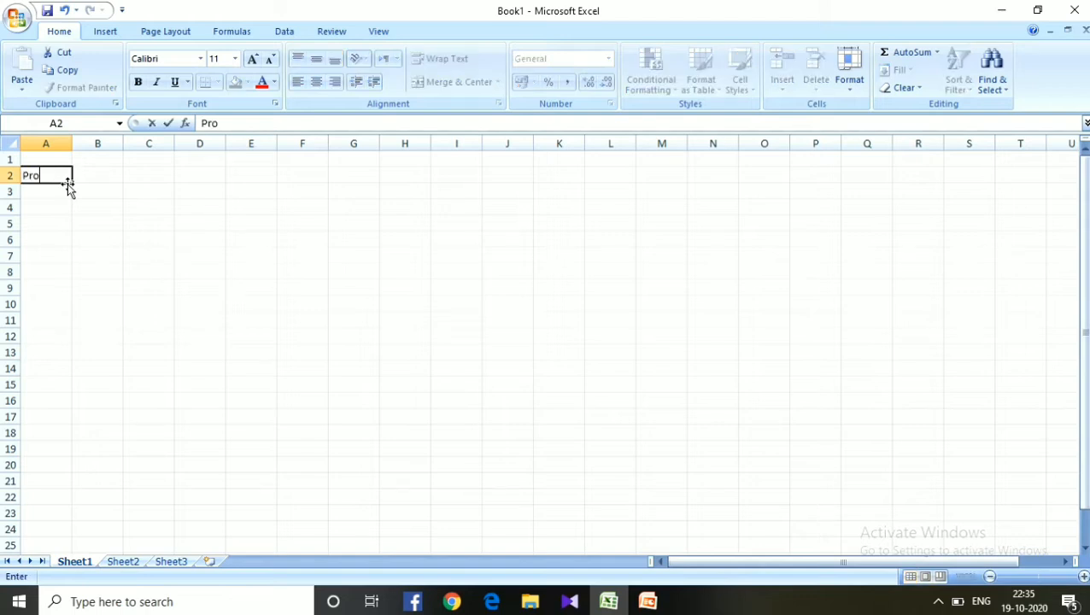
text(duct Code)
key(Tab)
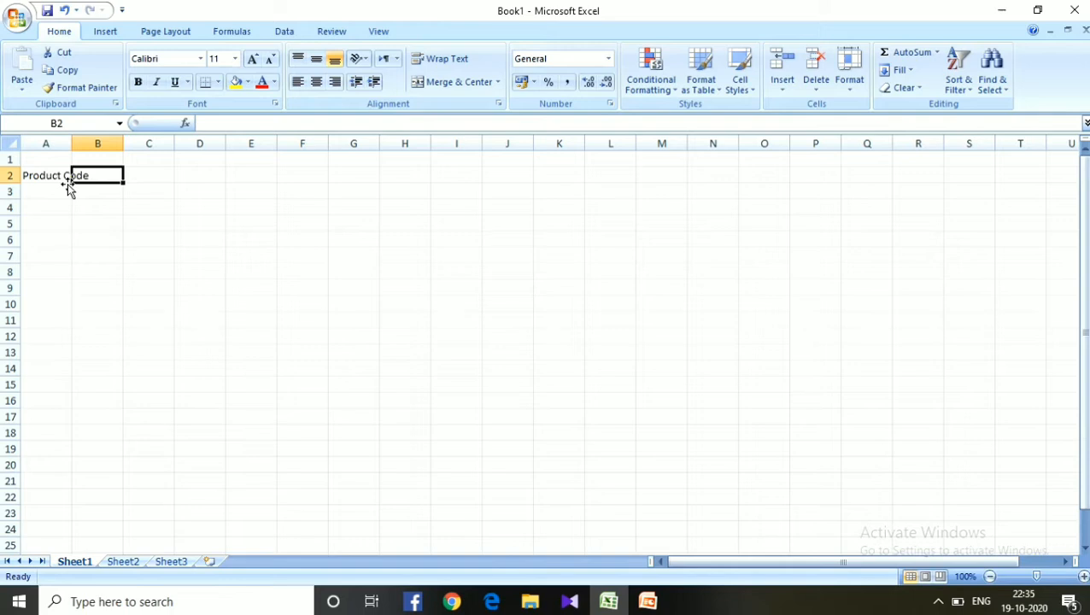
text(Product)
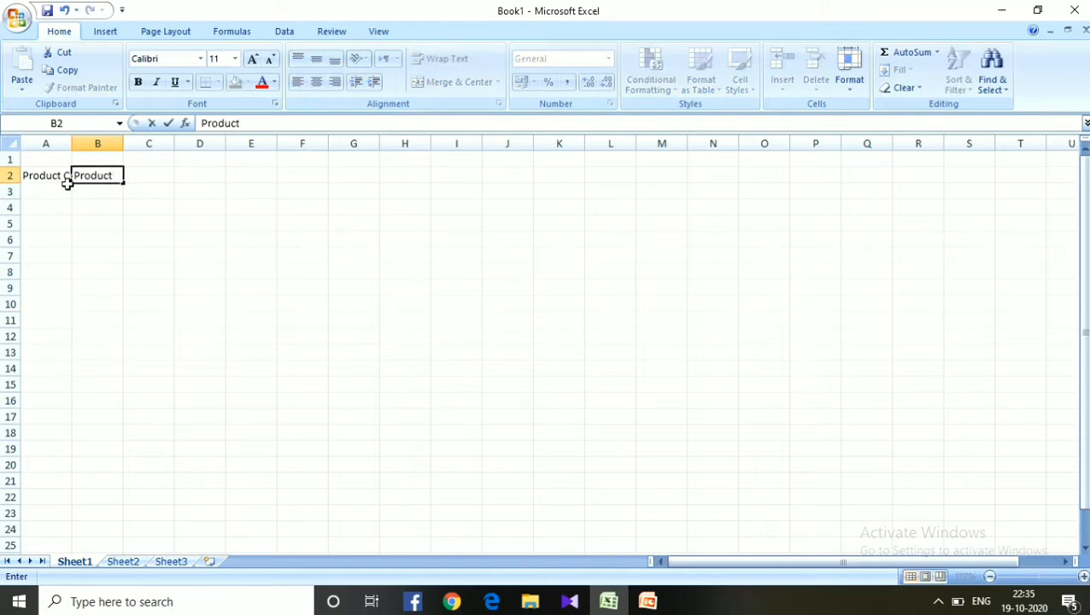
text( name)
key(Tab)
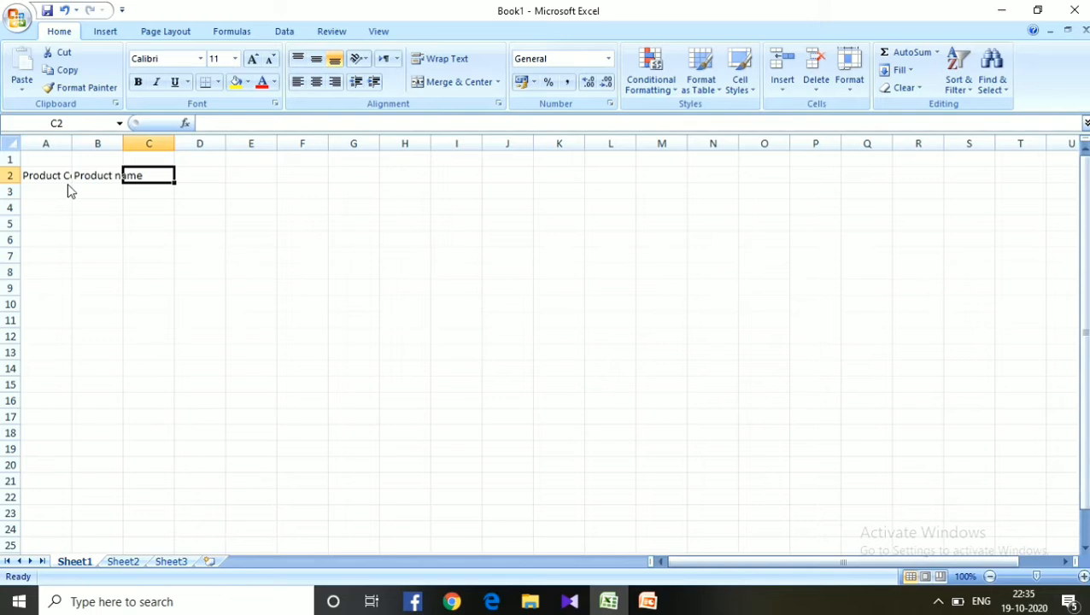
Step: Enter the headings "Rate", "Quantity" and "Amount" in cells C2, D2 and E2
text(Rate)
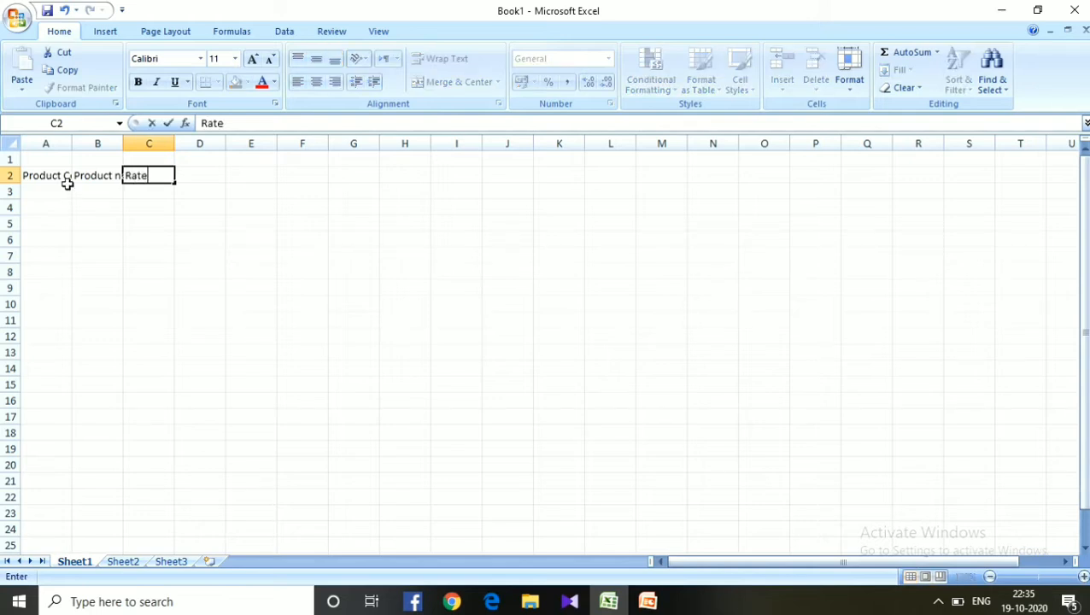
key(Tab)
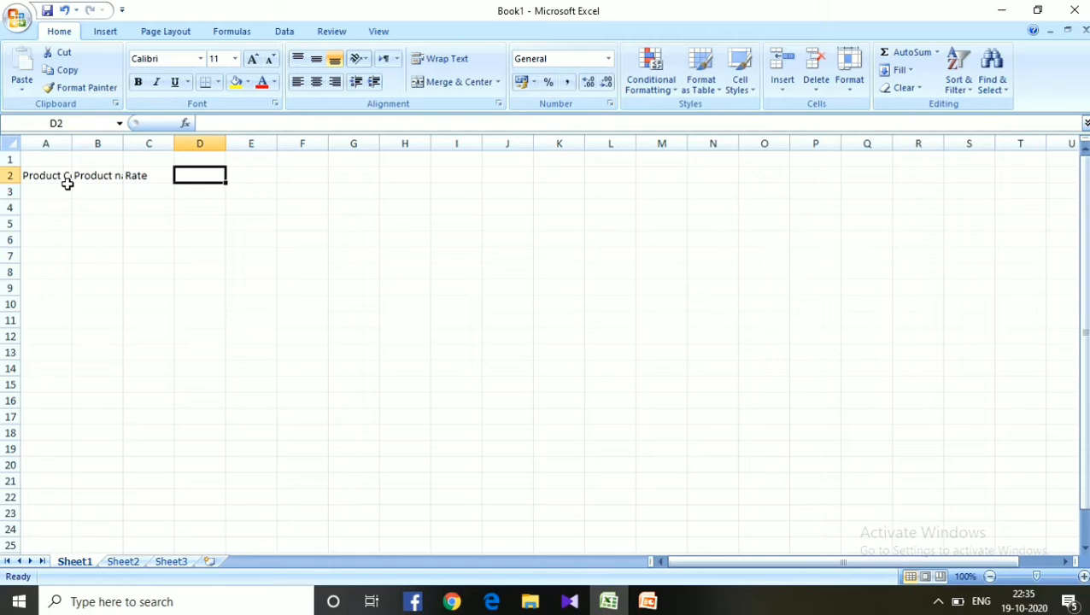
text(Qu)
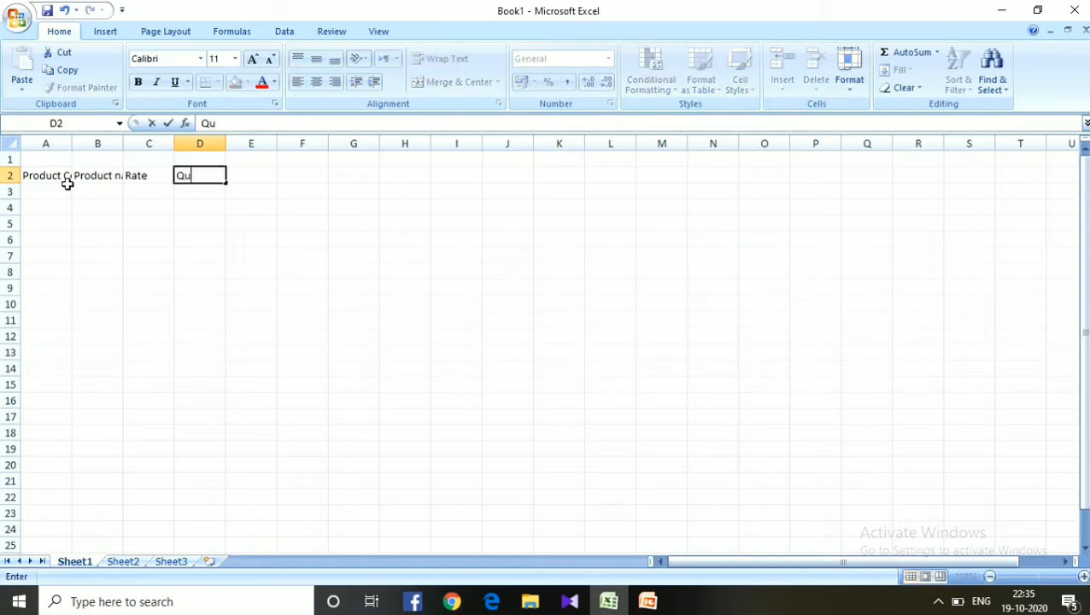
text(antity)
key(Tab)
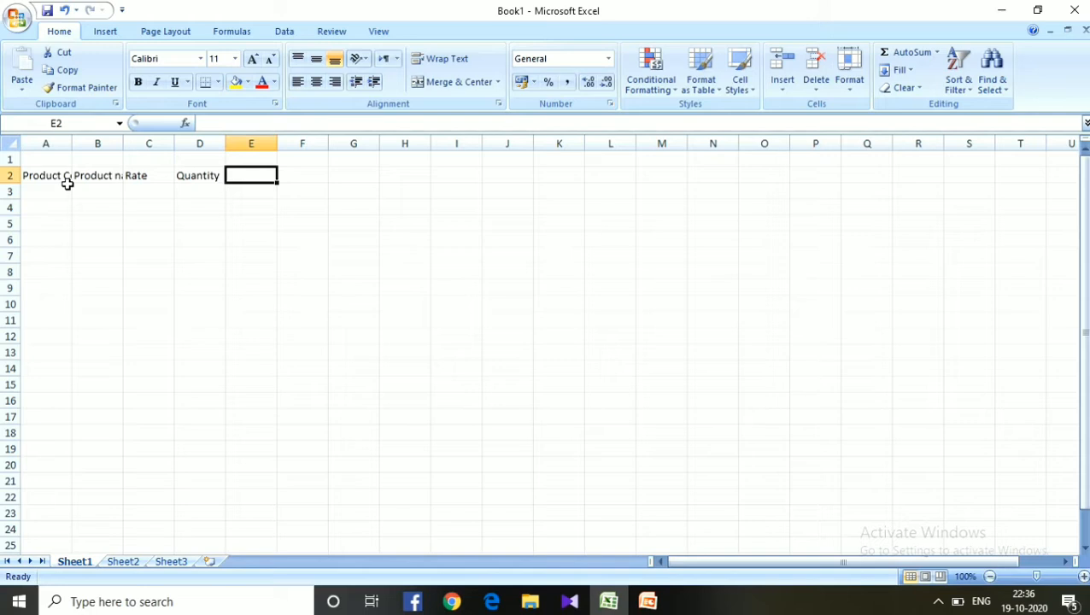
text(Amount)
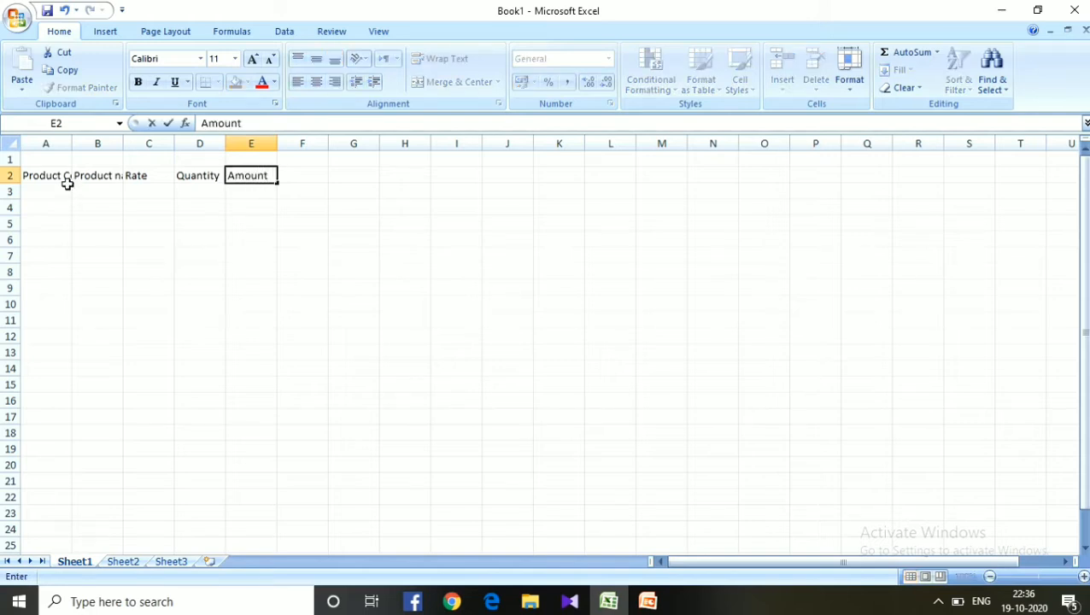
key(Tab)
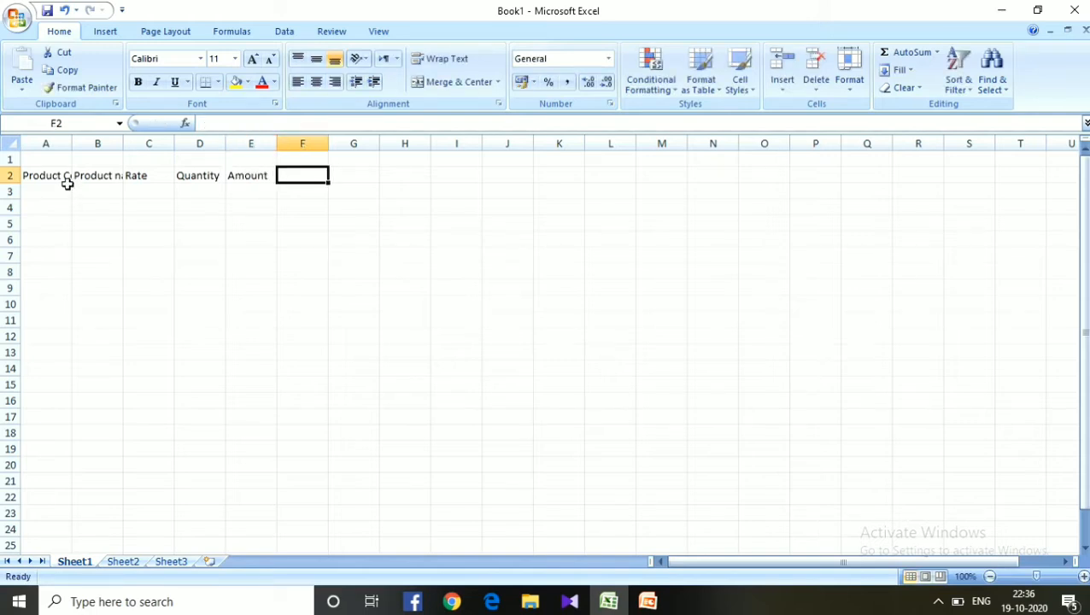
Step: Enter the headings "Tax" in cell F2 and "Total" in cell G2
text(T)
text(az)
text(x)
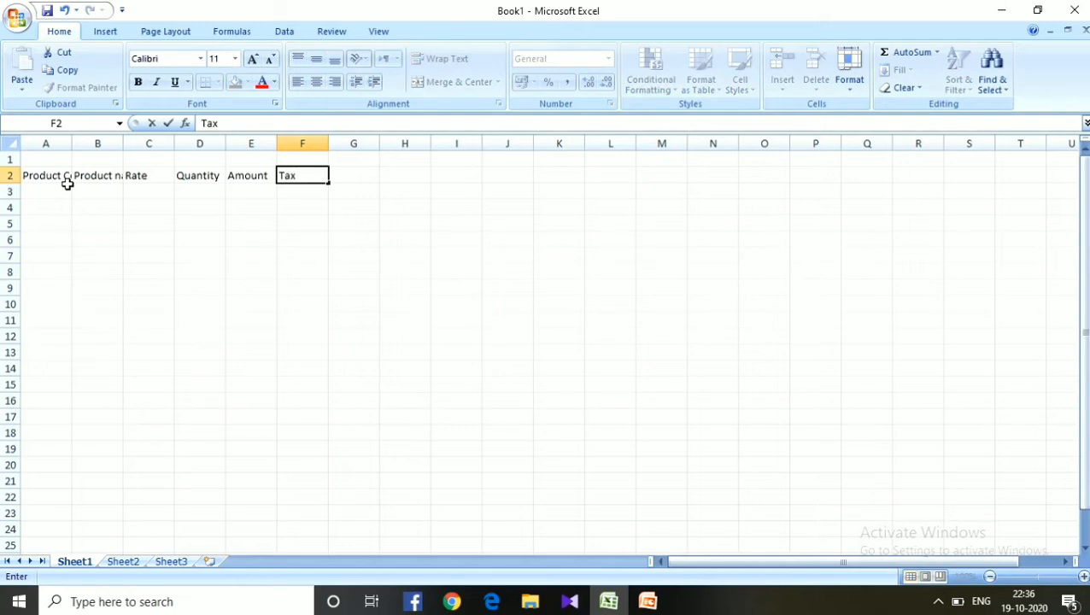
key(Tab)
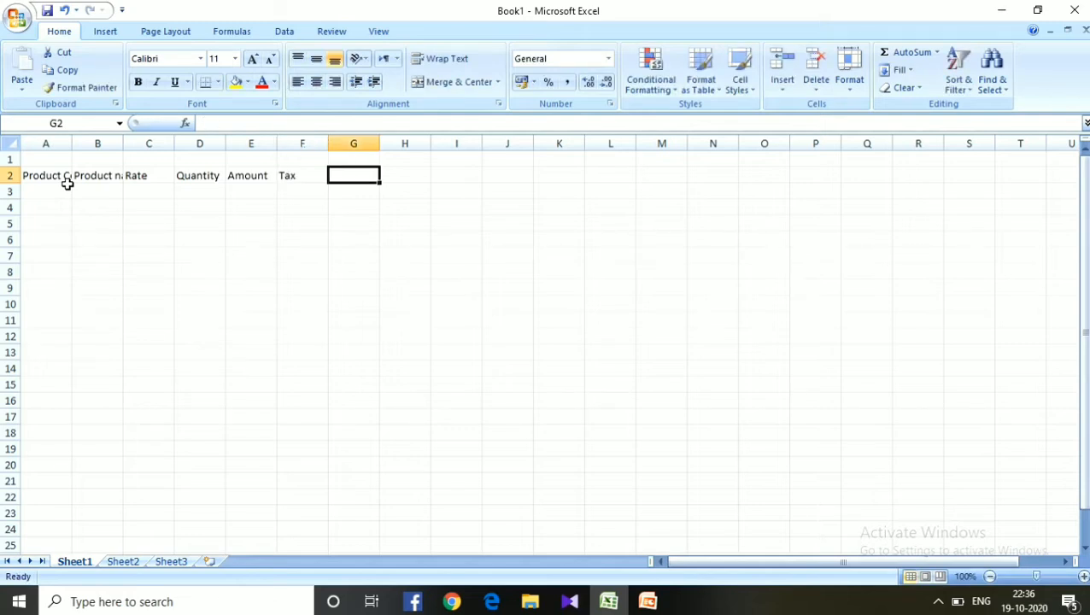
text(Total)
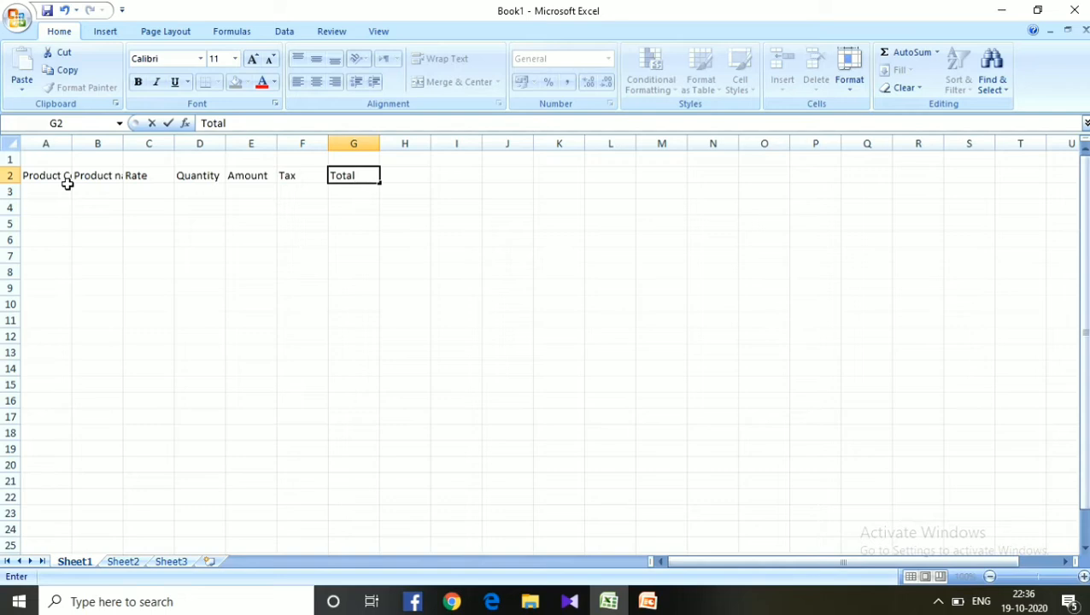
Step: Widen columns A to G so that every heading in row 2 fits with room to spare
click(96, 142)
drag(72, 142, 185, 144)
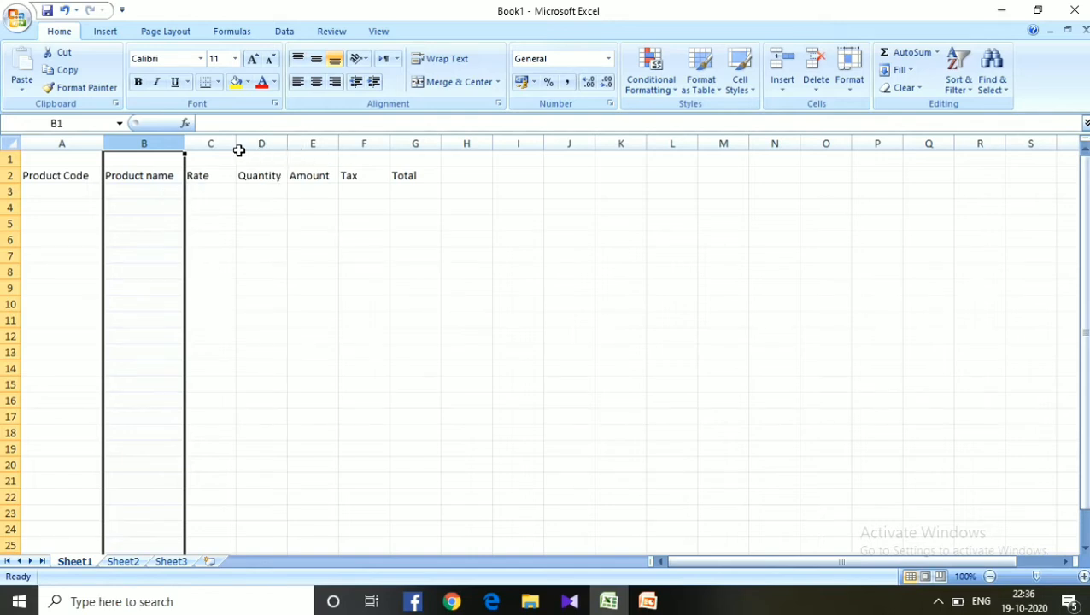
drag(237, 143, 534, 145)
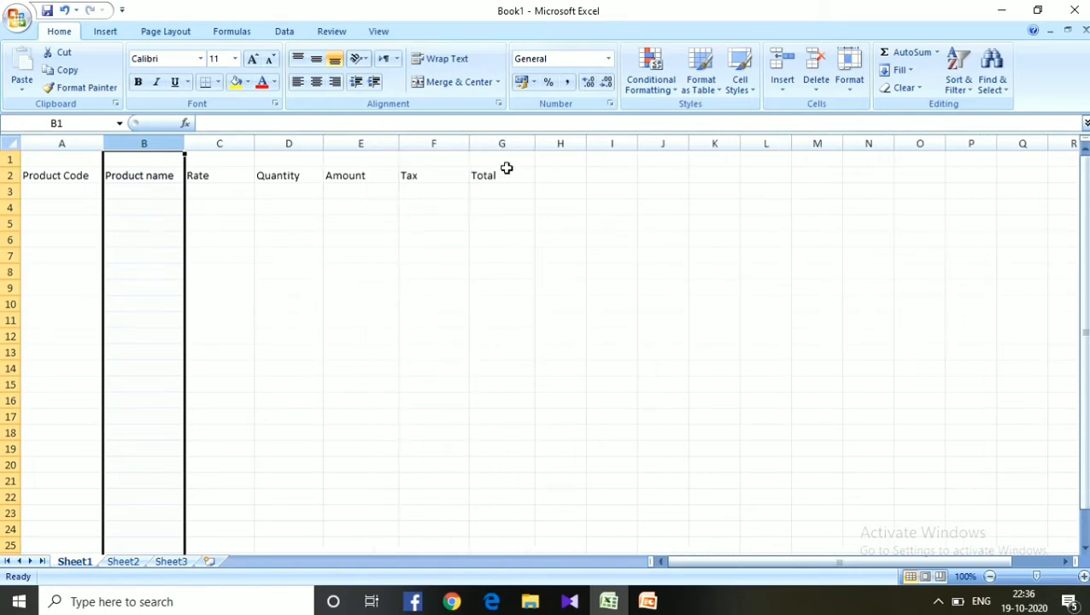
Step: Merge and center cells A1 to G1 above the headings and make row 1 about three times as tall
click(223, 161)
drag(70, 158, 499, 155)
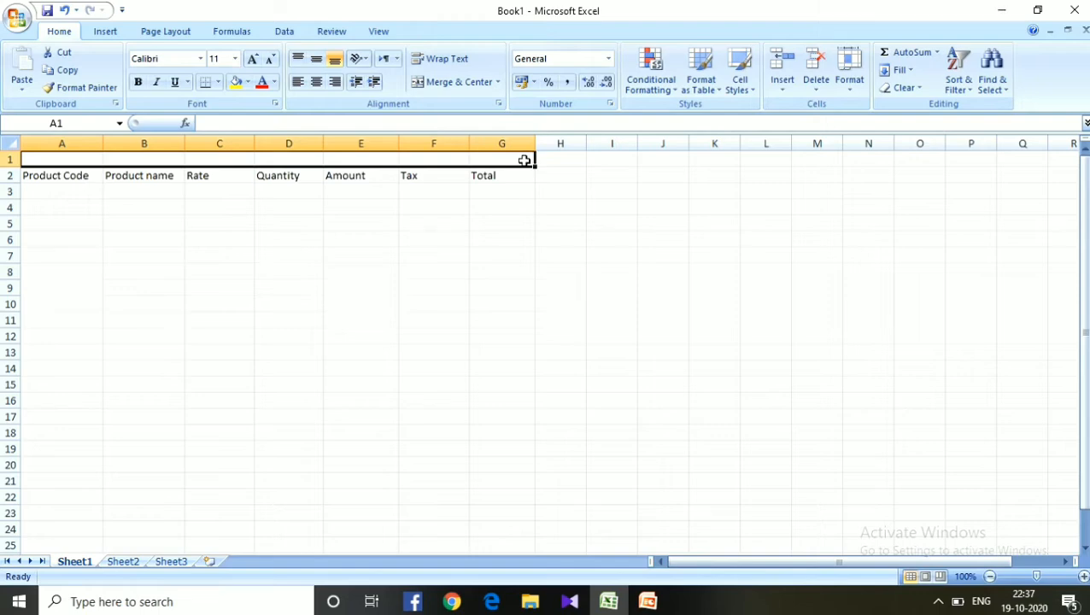
click(442, 85)
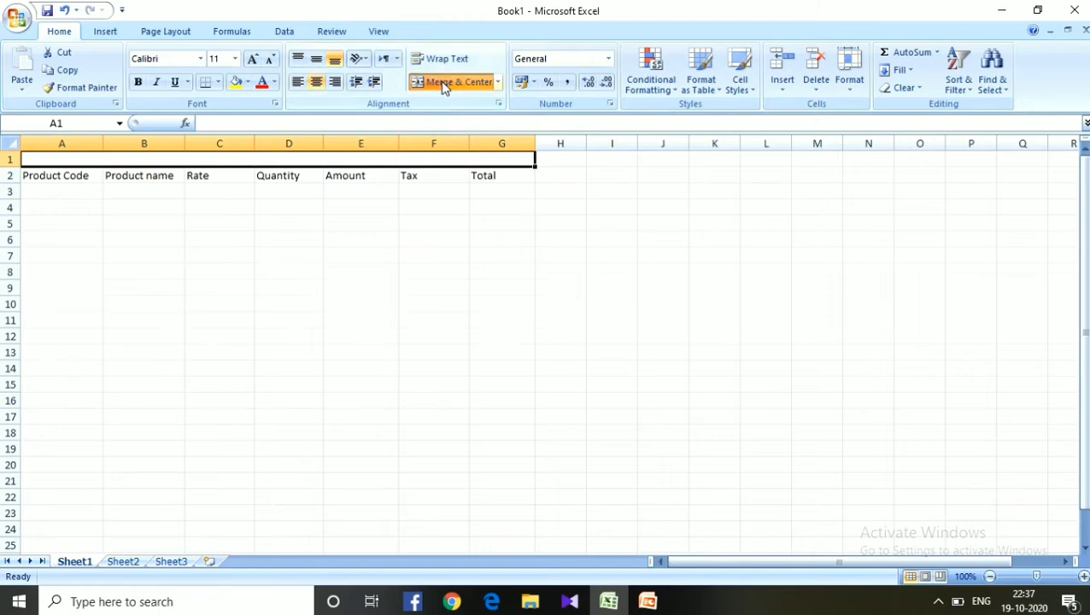
drag(58, 175, 499, 175)
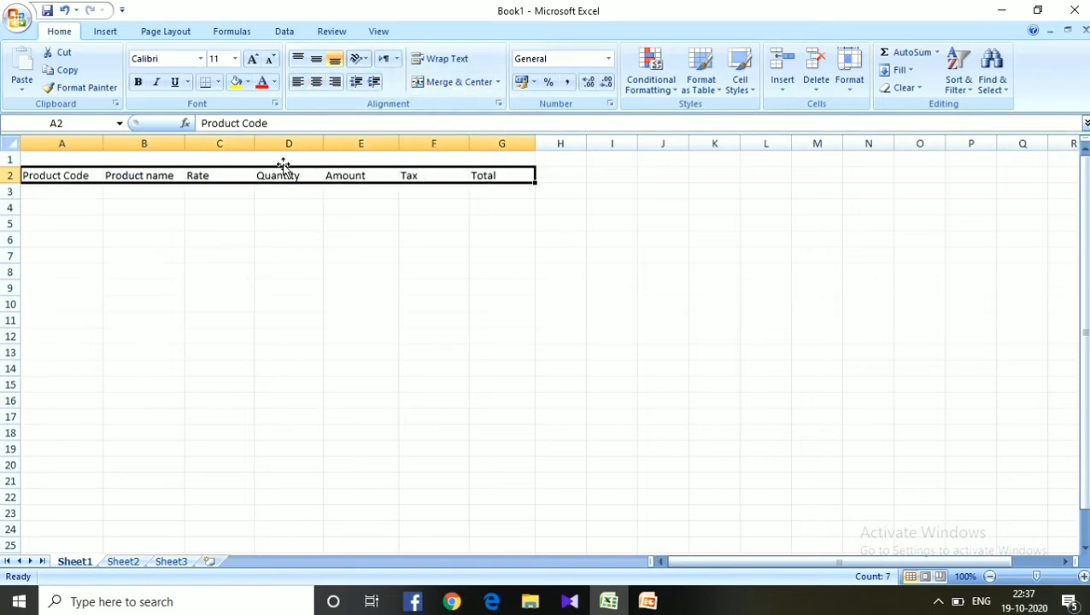
click(43, 162)
drag(10, 167, 10, 199)
Step: Enter the title "SALES REPORT on 20-Oct-2020" in the merged cell A1
double_click(253, 180)
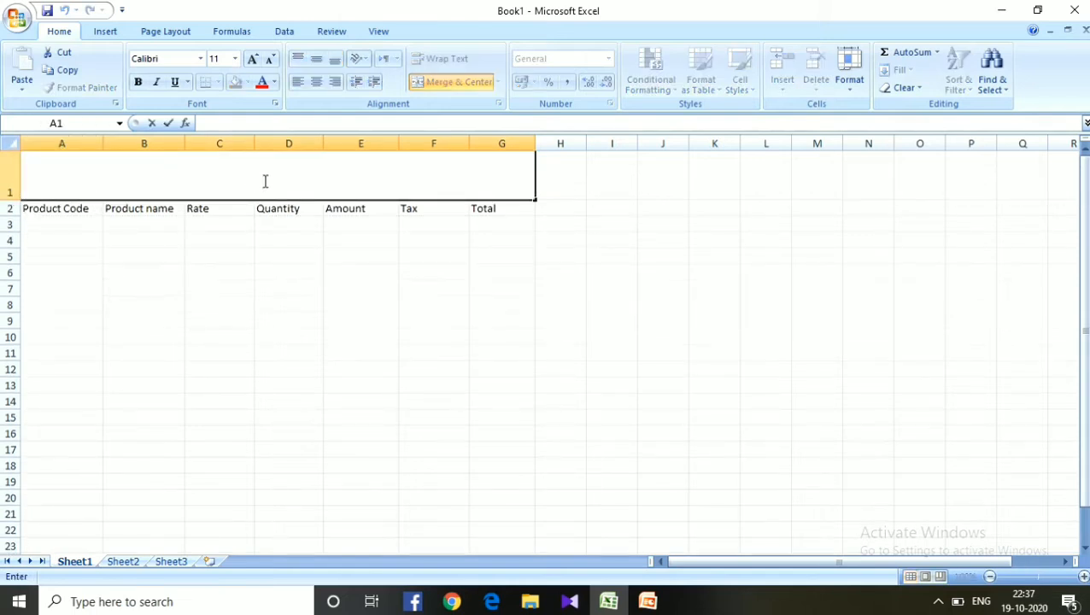
text(Sale)
key(BackSpace)
key(BackSpace)
key(BackSpace)
text(ALES Rep)
key(BackSpace)
key(BackSpace)
text(R)
key(BackSpace)
text(EPORT)
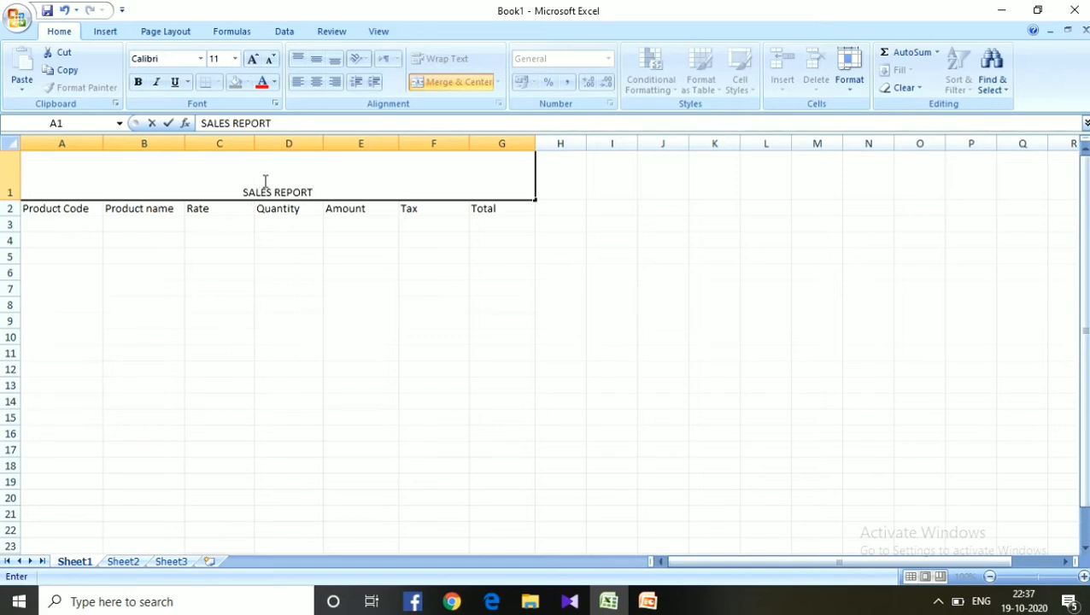
text( on 20-Oct-)
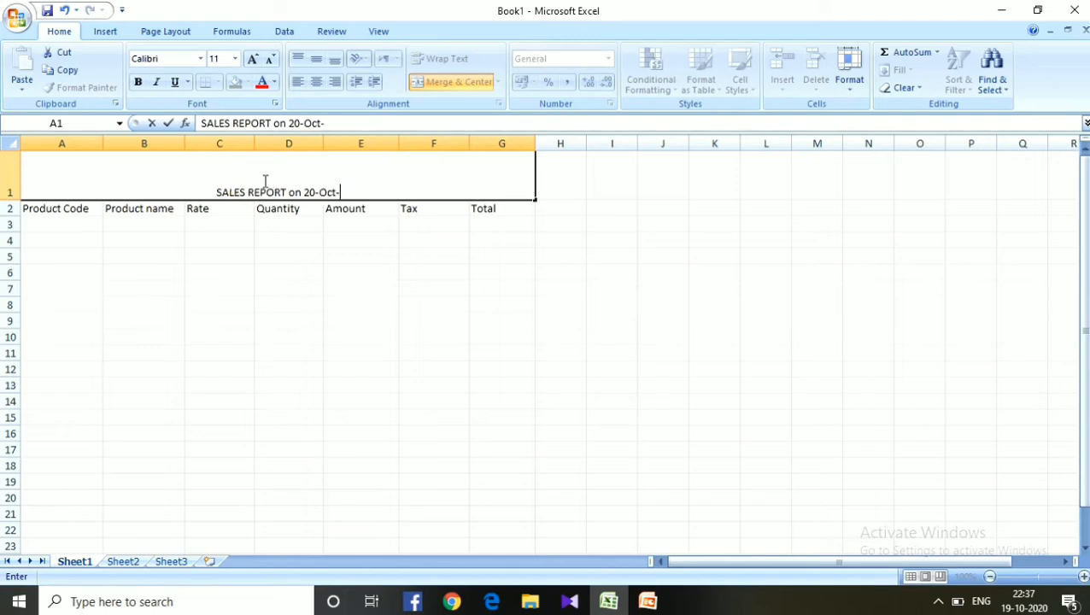
text(2020)
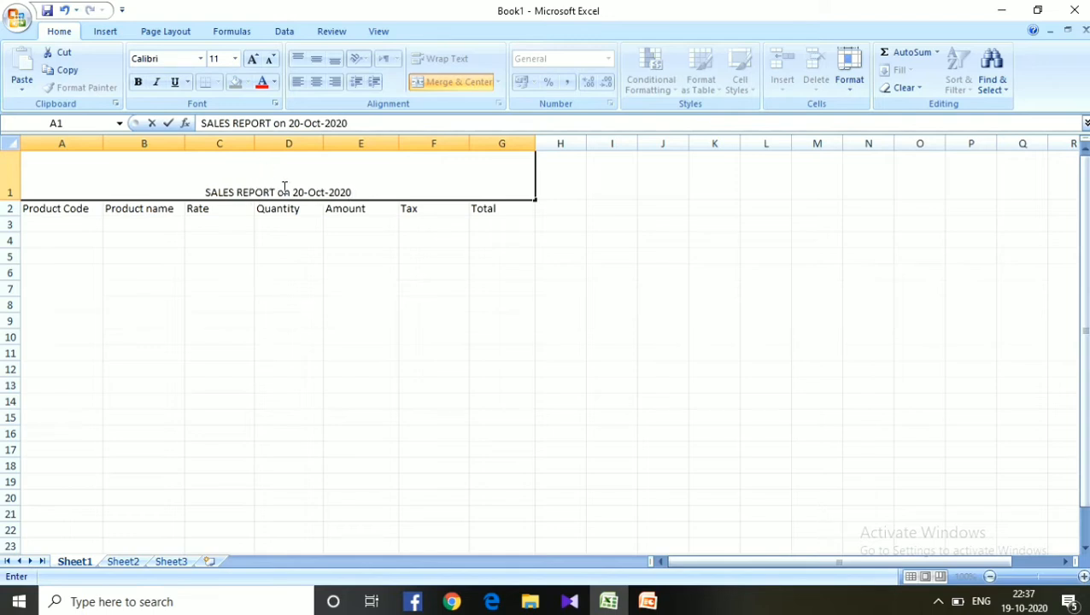
click(209, 186)
click(195, 232)
Step: Align the title in A1 to the center horizontally and to the middle vertically
click(148, 181)
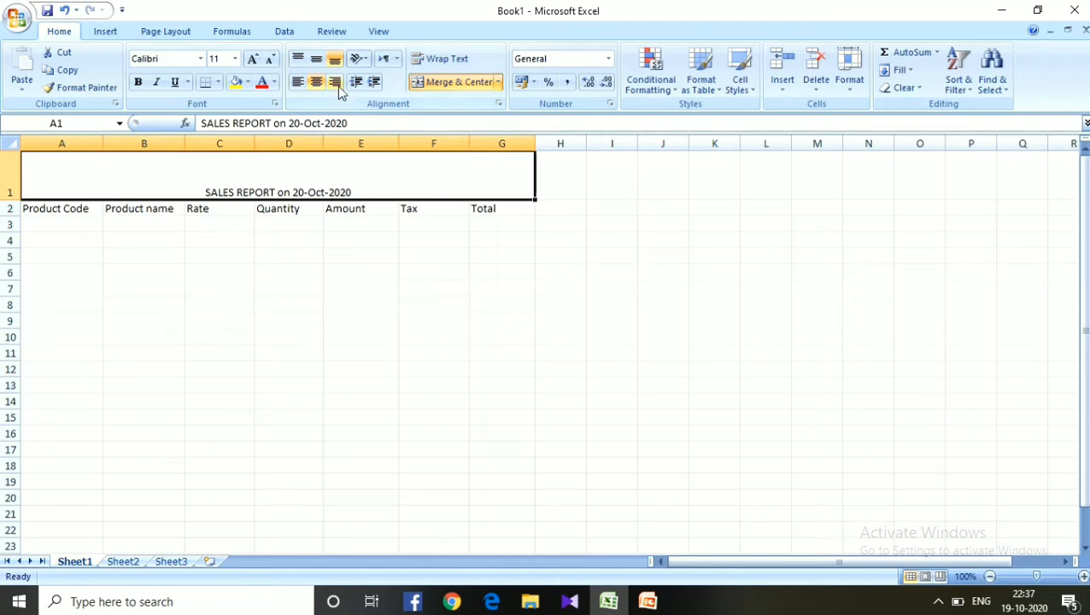
click(316, 83)
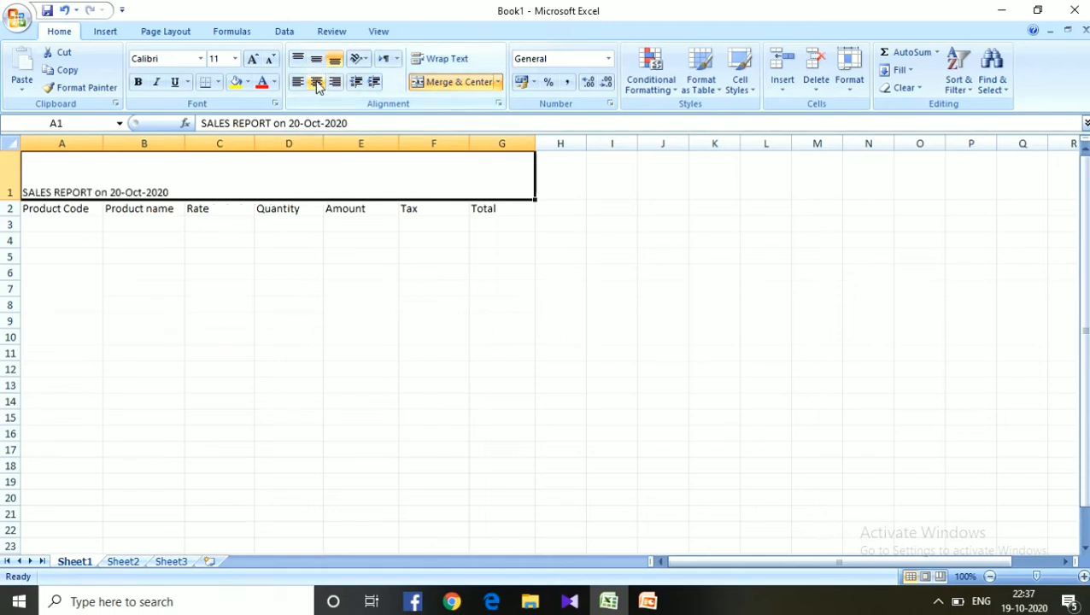
click(316, 83)
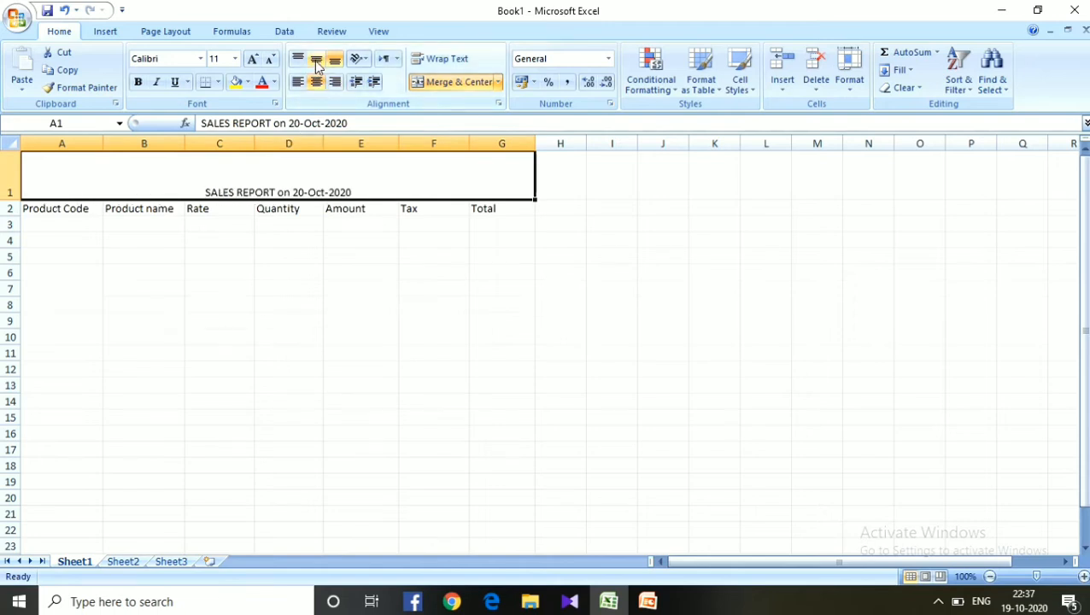
click(315, 58)
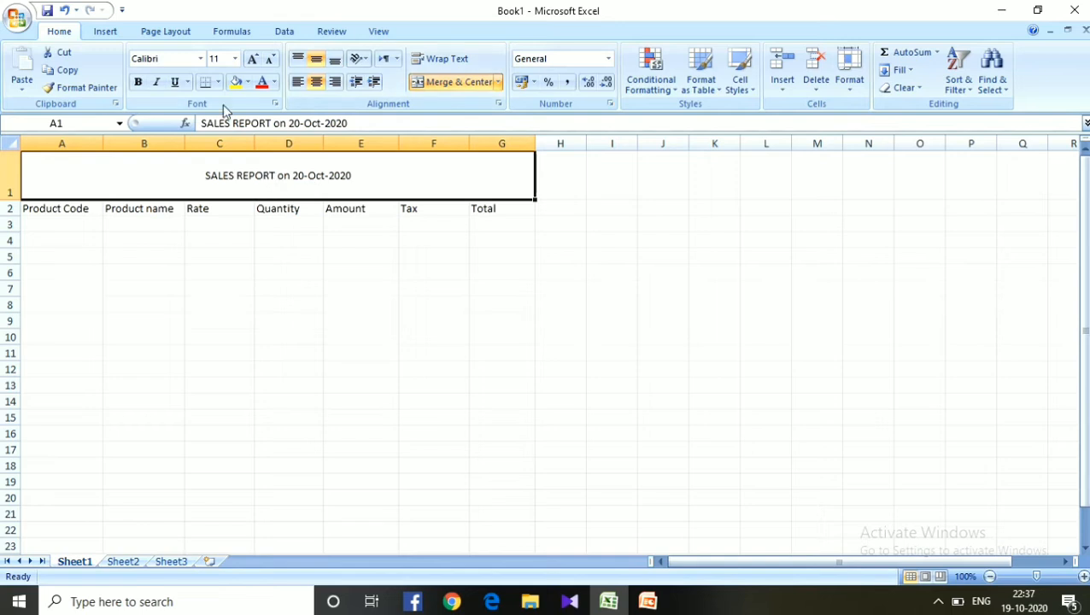
Step: Increase the font size of the title in A1 to 24
click(252, 59)
click(252, 60)
click(252, 60)
click(252, 60)
click(252, 60)
click(252, 59)
click(252, 60)
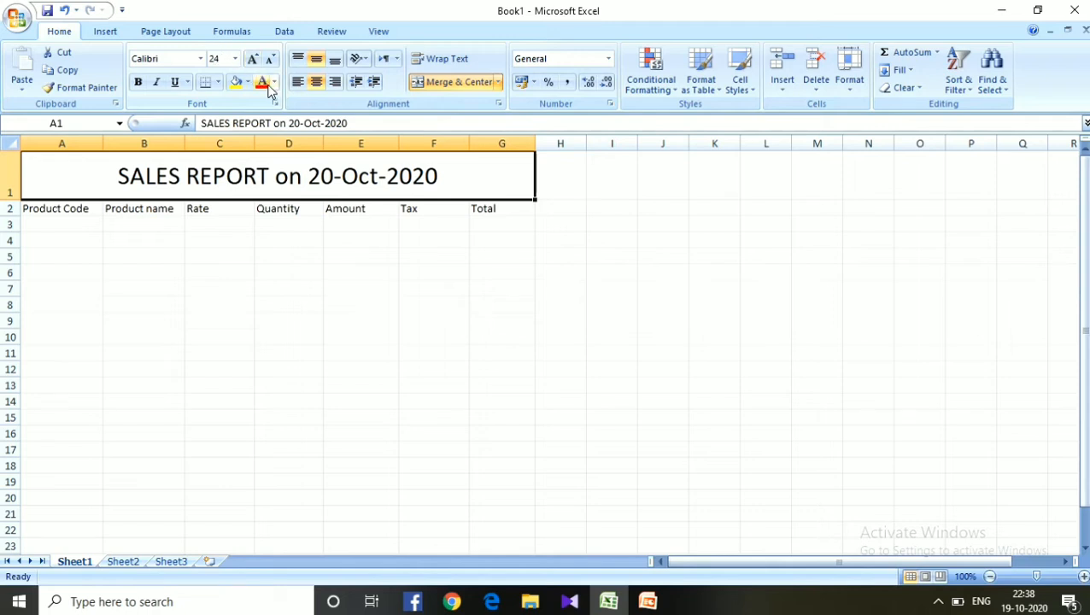
Step: Set the title's font color to dark olive green and fill the merged cell A1 with medium blue
click(263, 86)
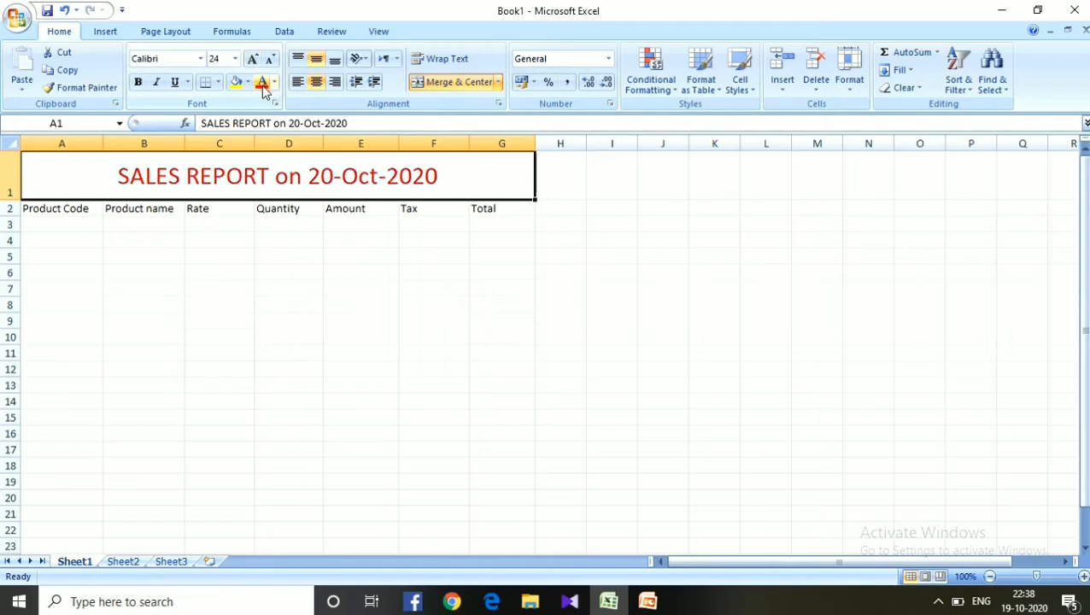
click(274, 82)
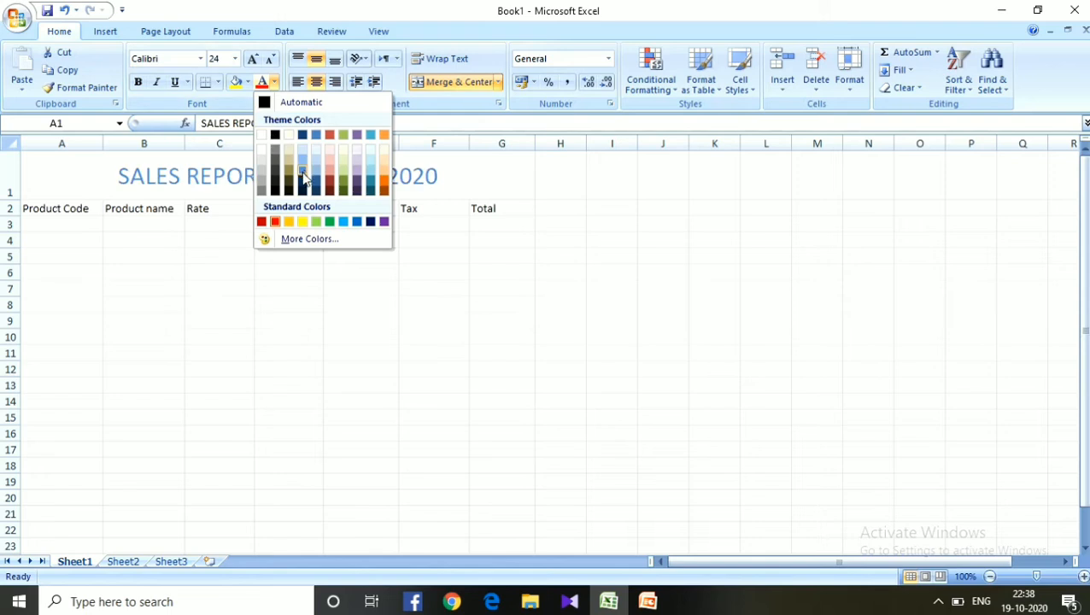
click(342, 181)
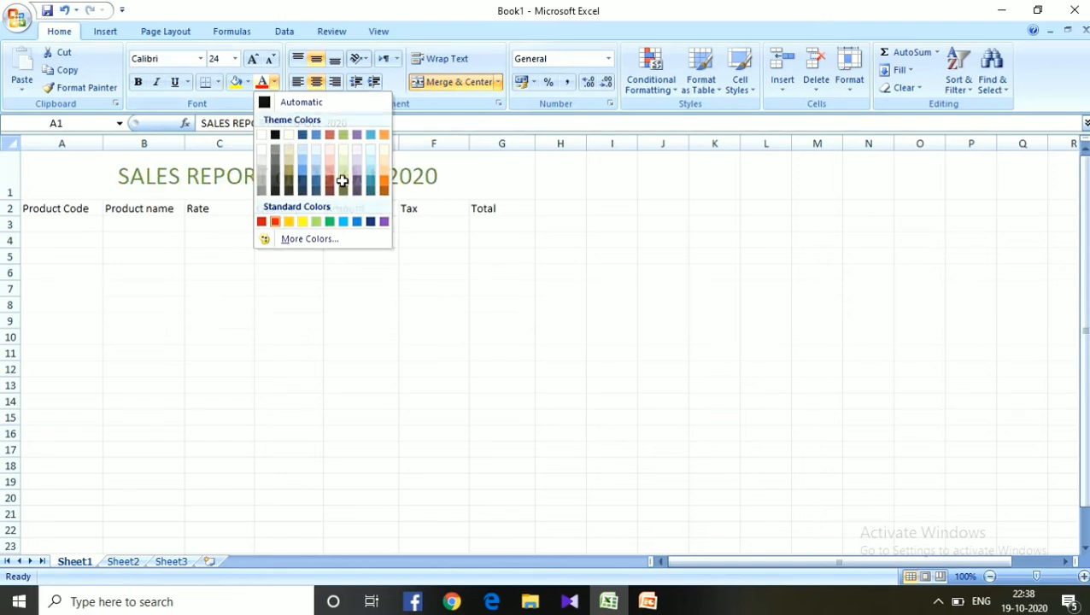
click(247, 82)
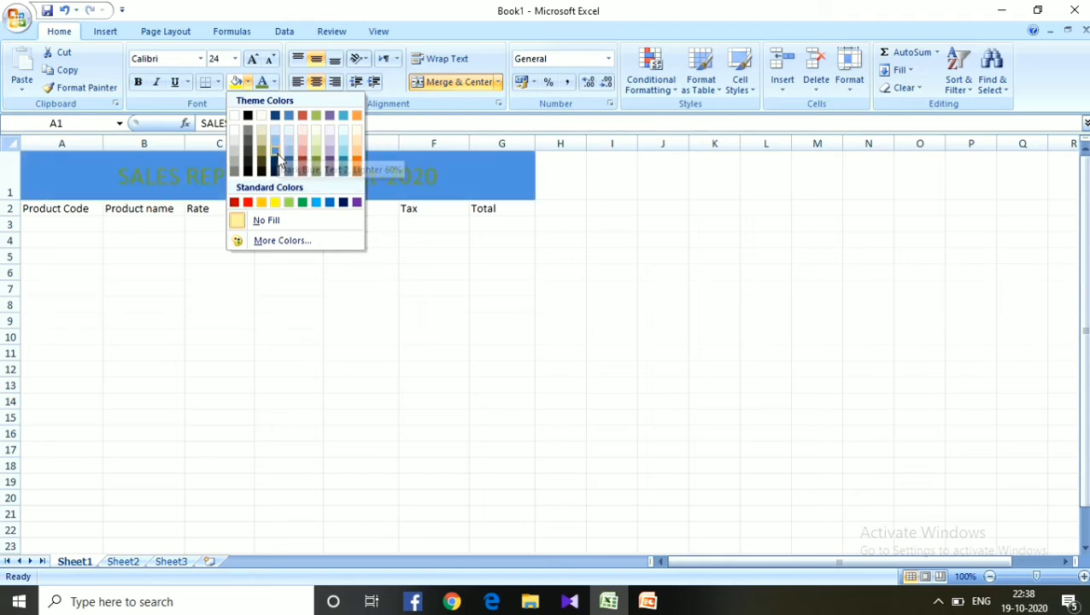
click(275, 154)
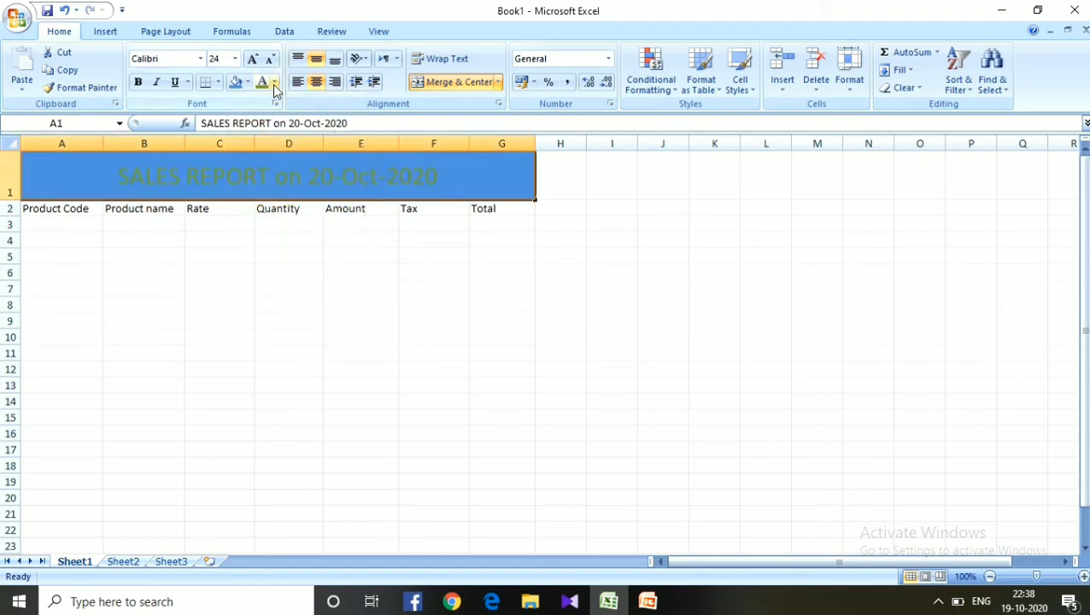
Step: Change the font color of the title in A1 to the standard dark blue
click(274, 85)
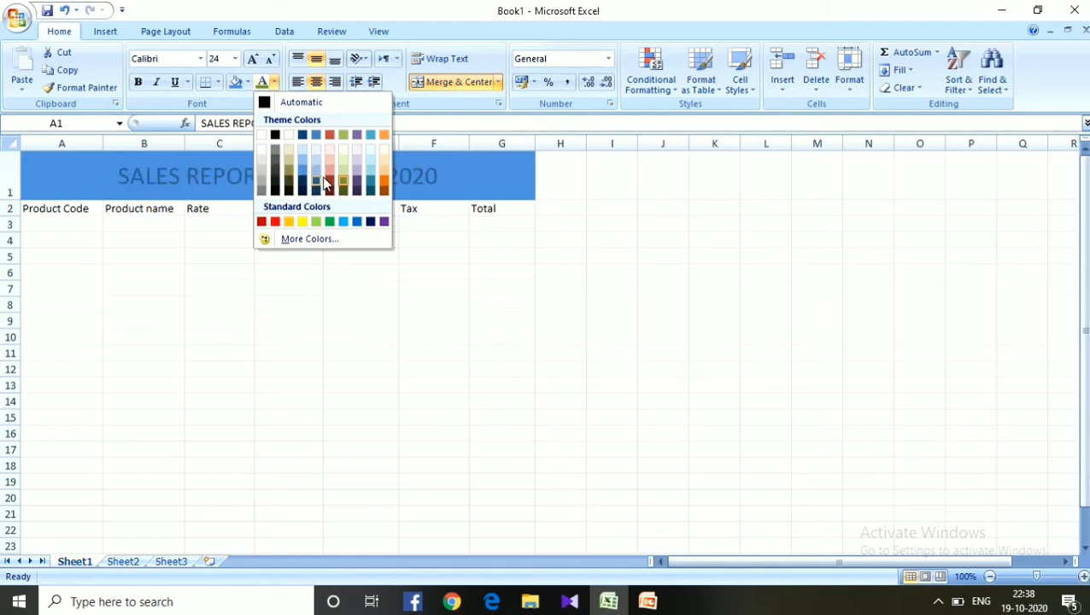
click(371, 224)
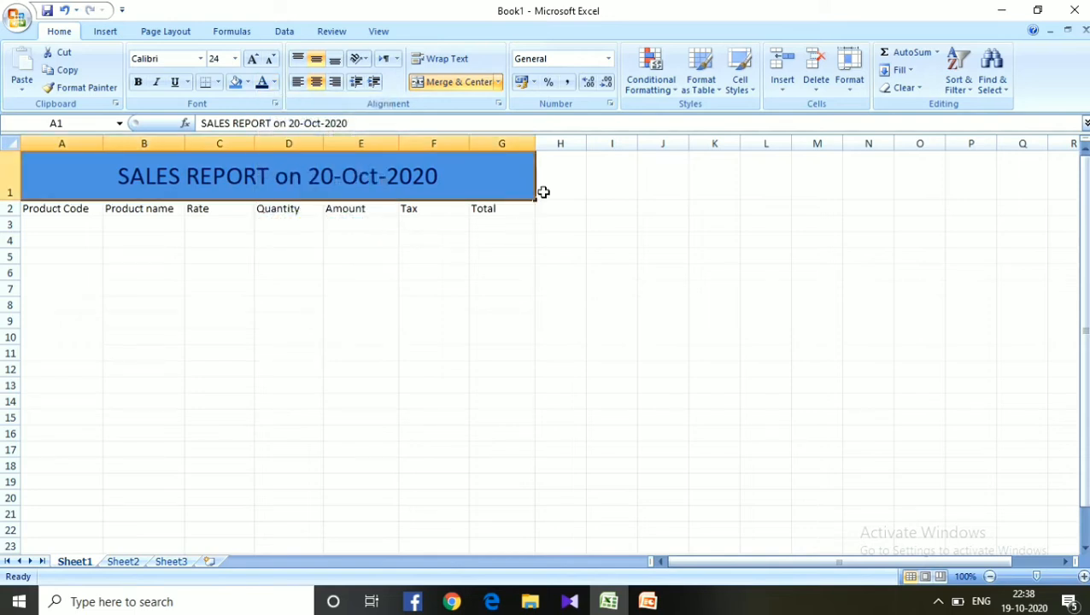
Step: Widen columns A through G and increase the height of header row 2
drag(534, 145, 555, 145)
drag(468, 145, 506, 145)
drag(398, 145, 443, 145)
drag(321, 145, 371, 146)
drag(256, 146, 288, 145)
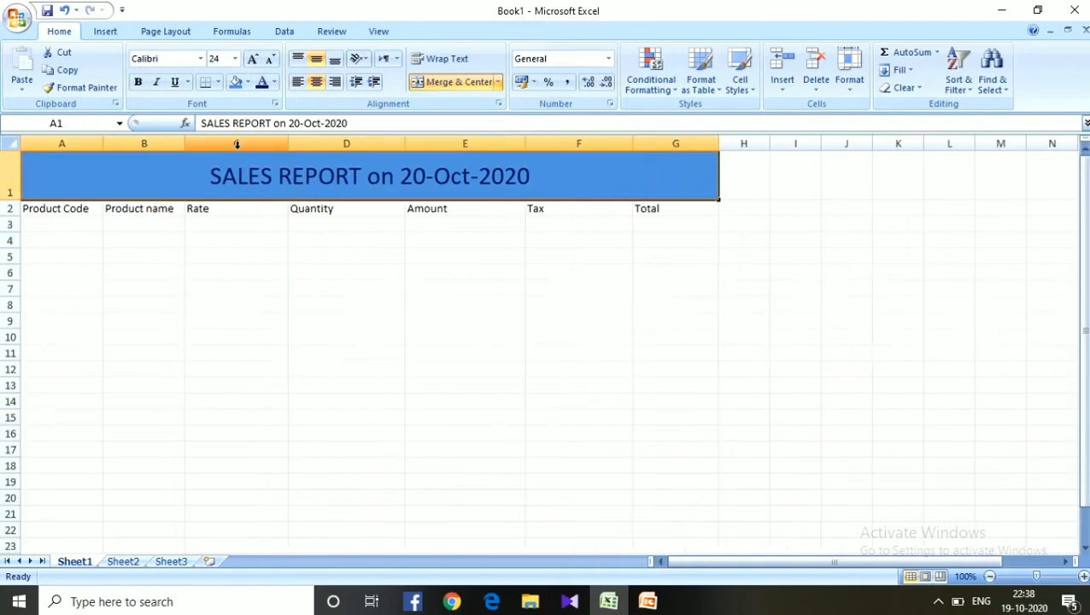
drag(182, 145, 222, 145)
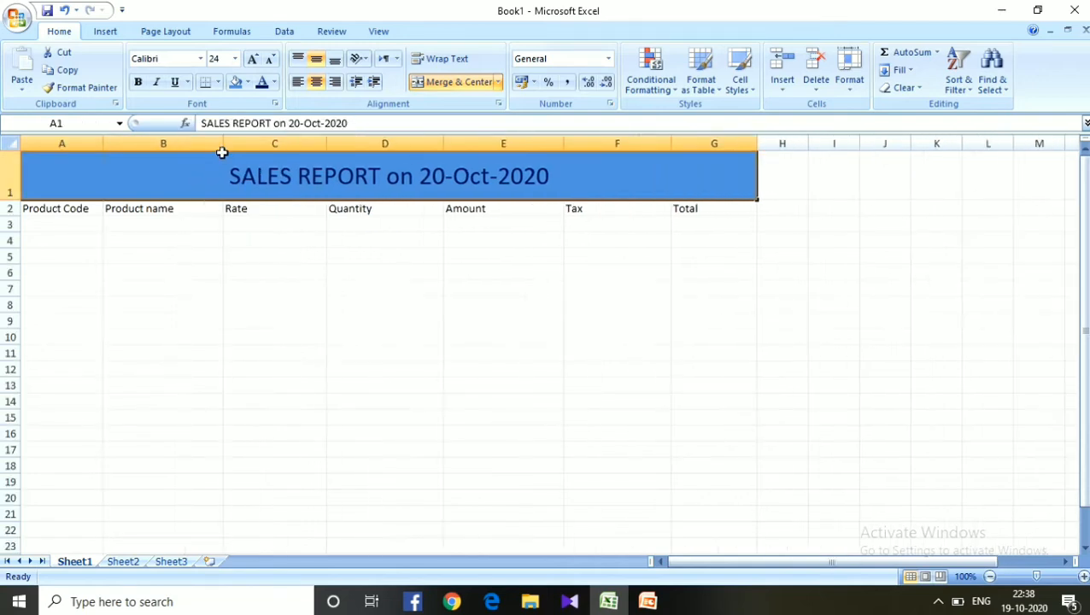
drag(101, 146, 135, 145)
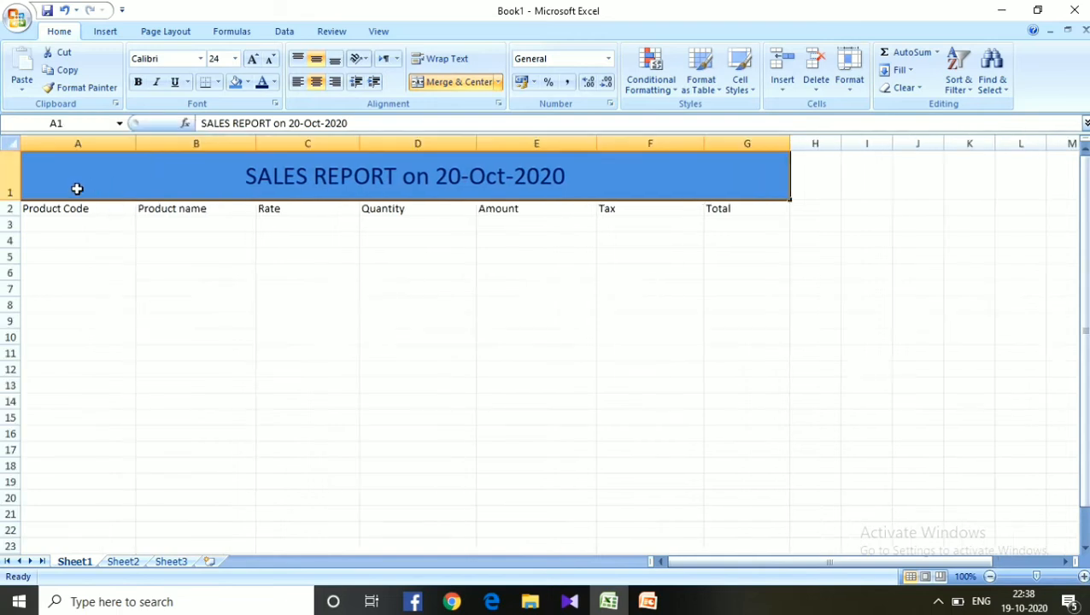
drag(12, 213, 13, 229)
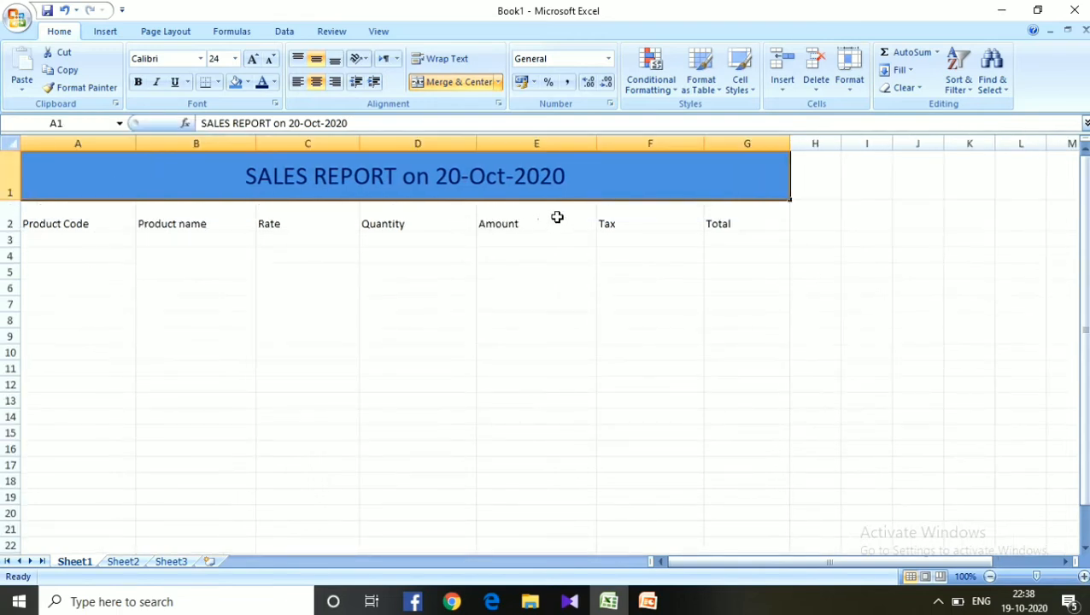
Step: Center the column headings in A2:G2 horizontally and align them to the middle vertically
drag(39, 217, 746, 221)
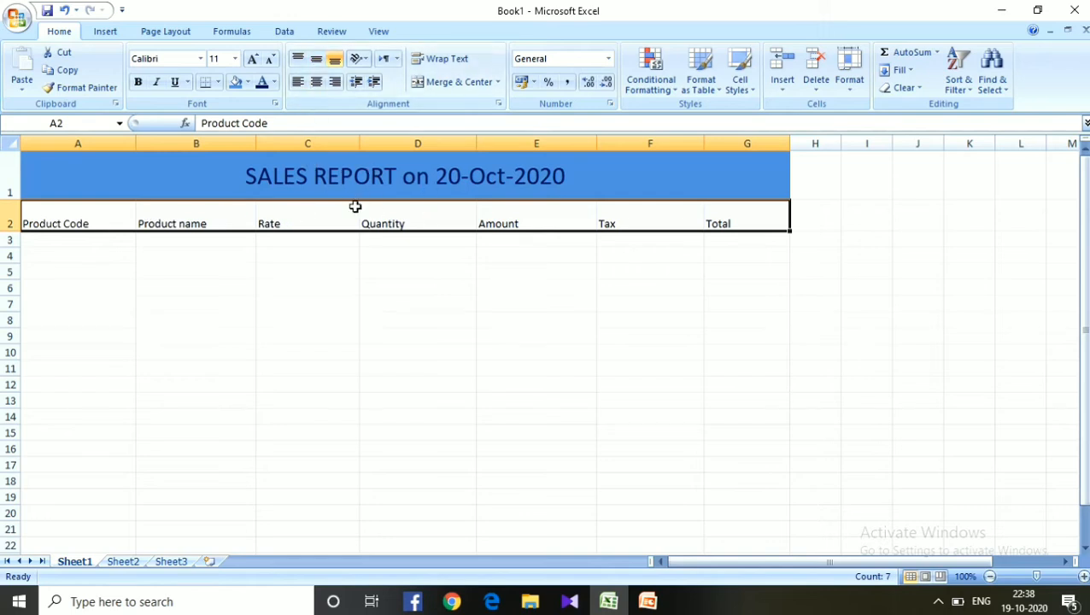
click(317, 59)
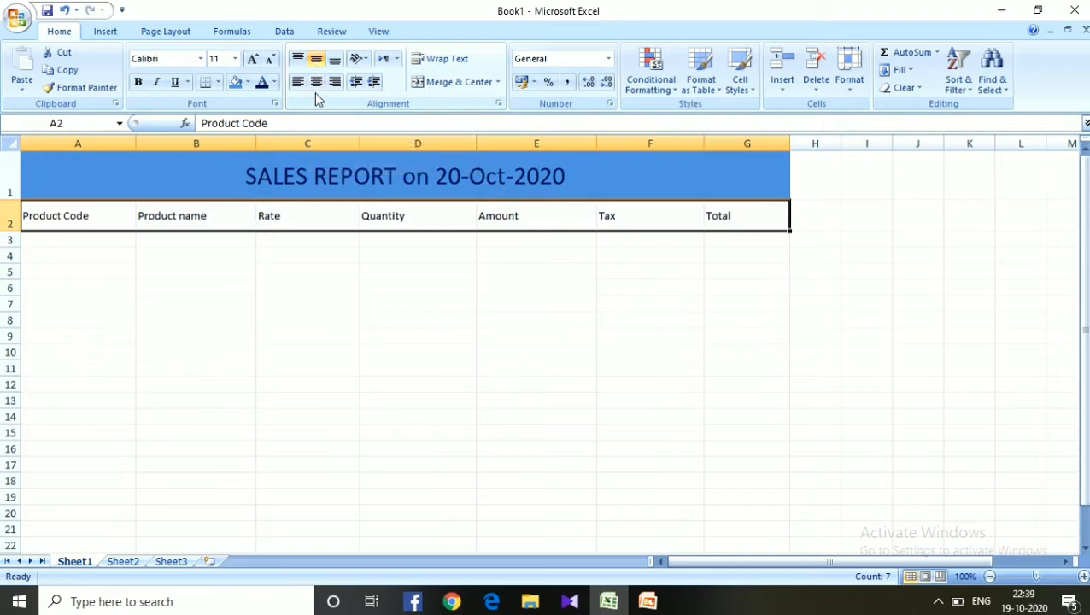
click(316, 84)
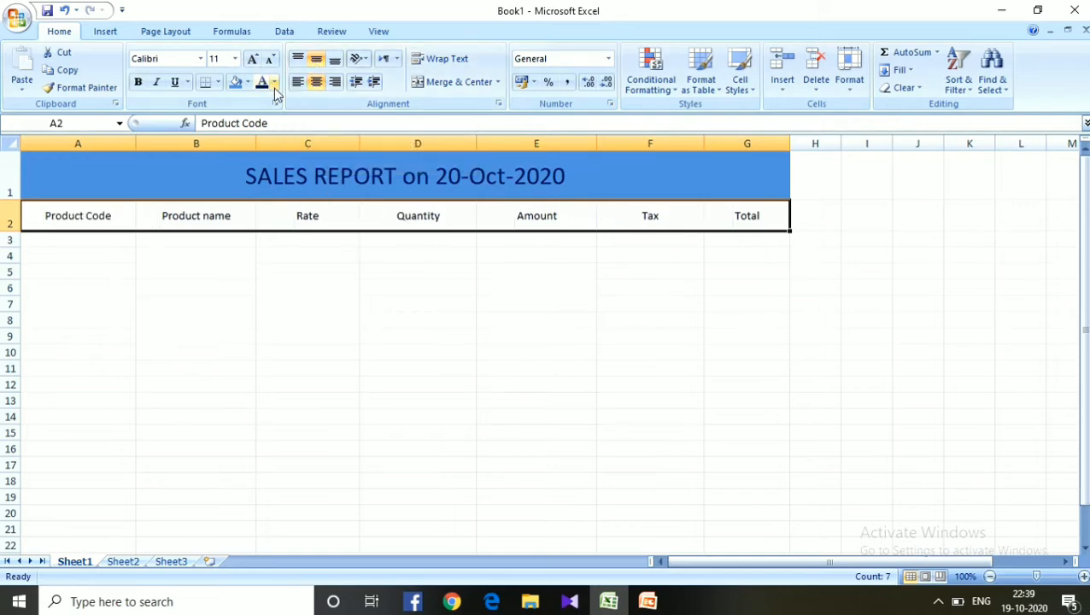
Step: Set the font size of the headings in A2:G2 to 16 and make them bold
click(253, 60)
click(253, 59)
click(253, 59)
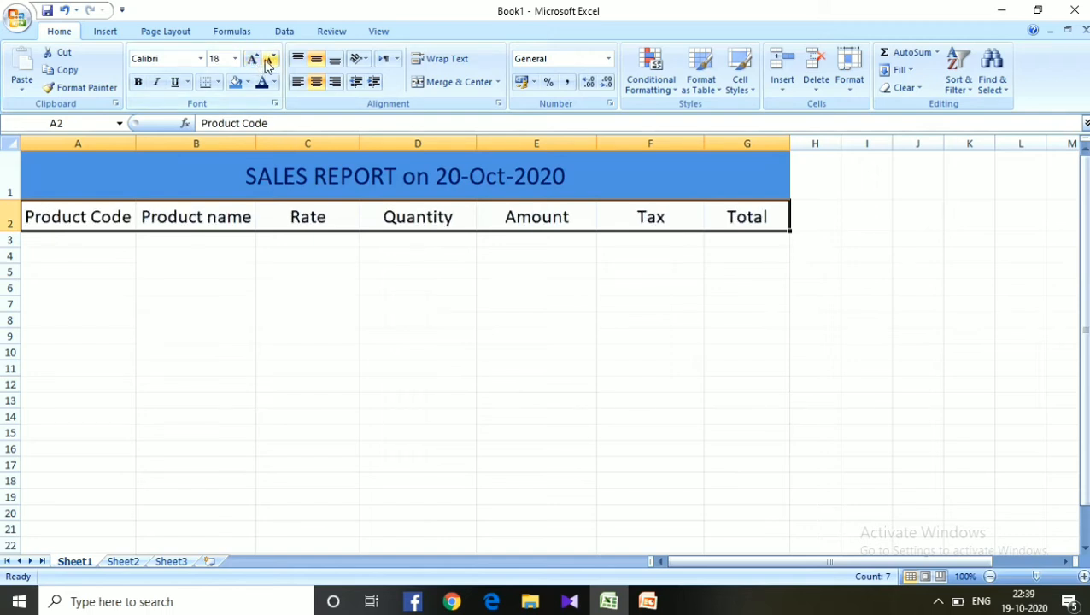
click(269, 60)
click(139, 83)
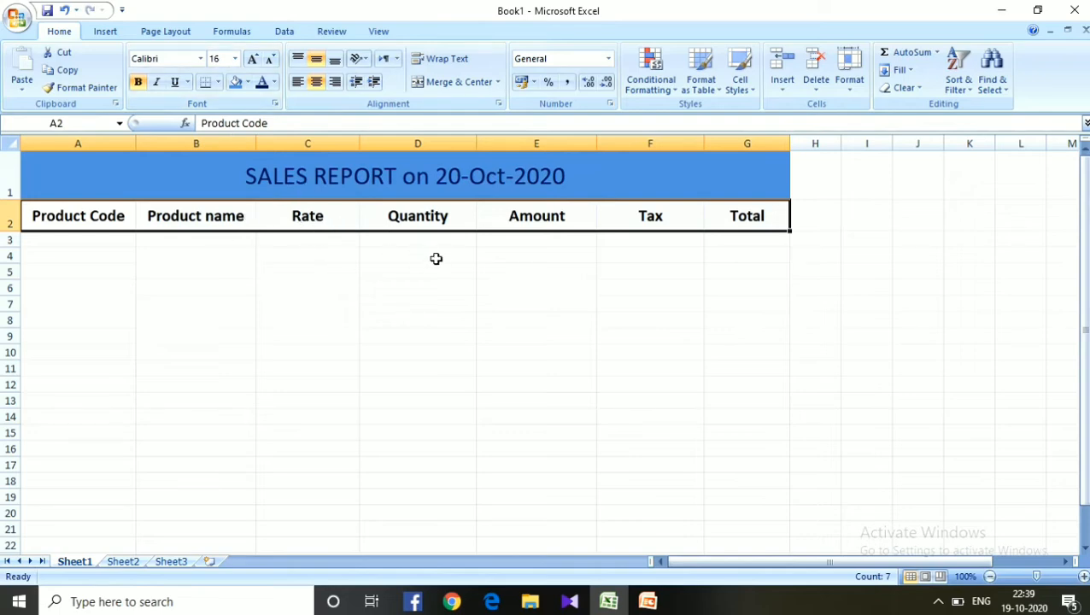
Step: Start entering the first product code in cell A3
click(508, 283)
click(92, 240)
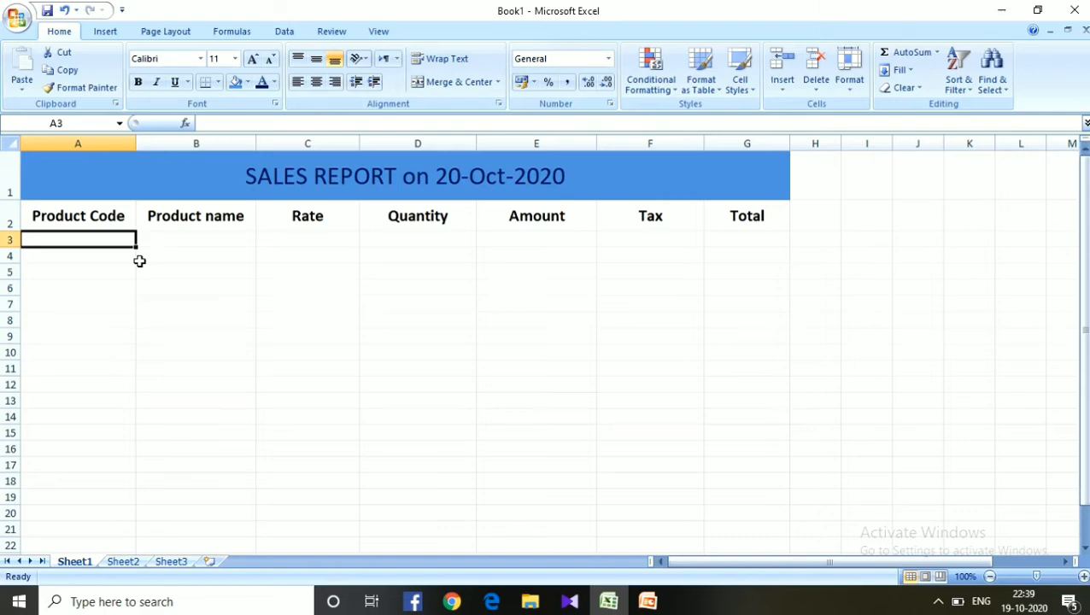
text(0)
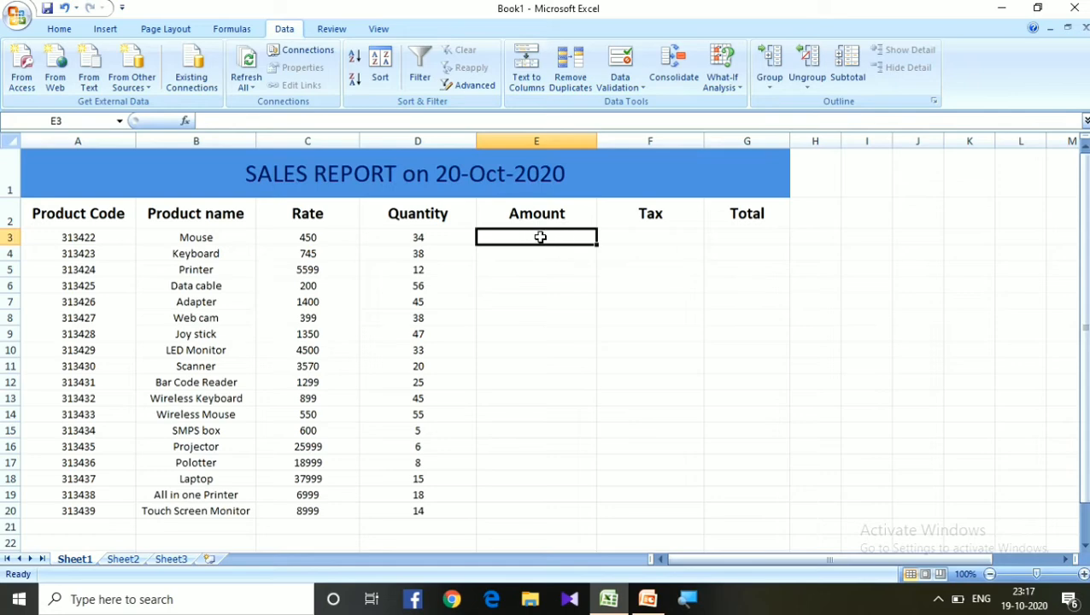
Step: Calculate the Mouse amount in E3 as rate times quantity with the formula =C3*D3
click(532, 247)
click(527, 237)
text(=)
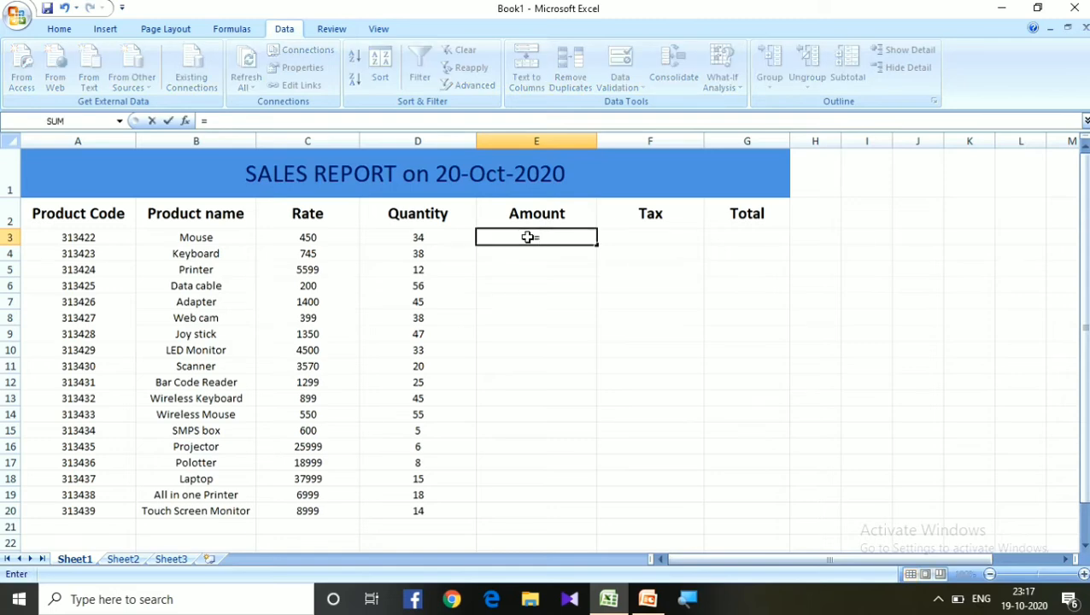
click(309, 237)
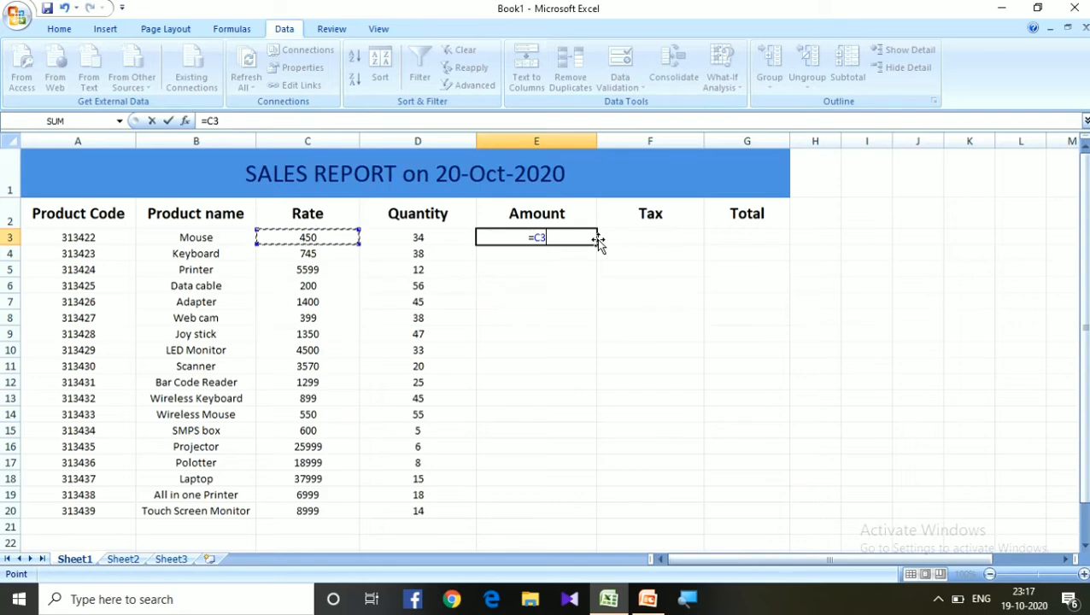
text(*)
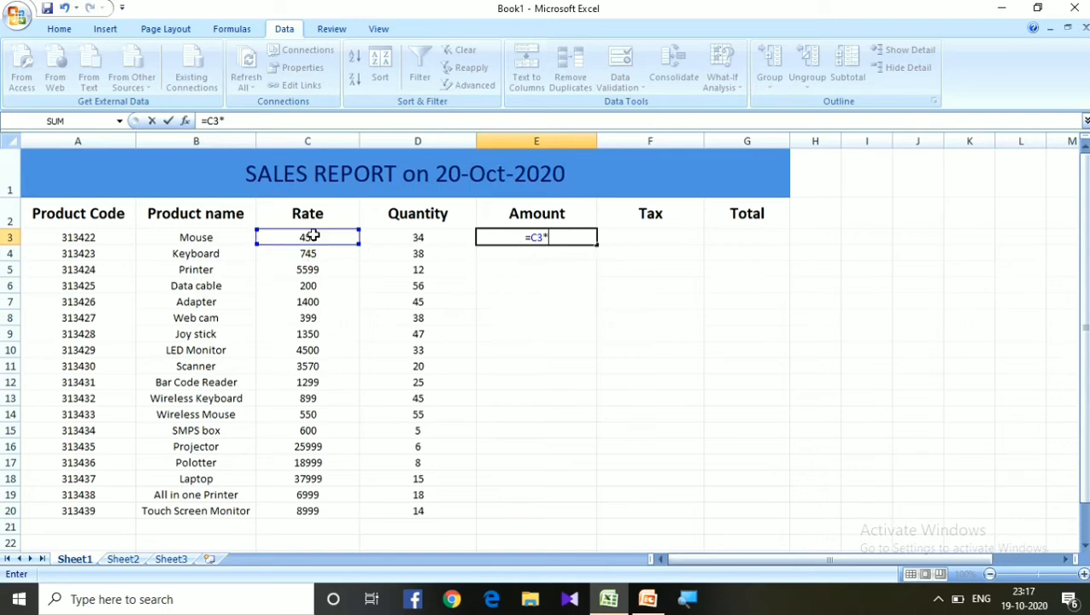
click(414, 238)
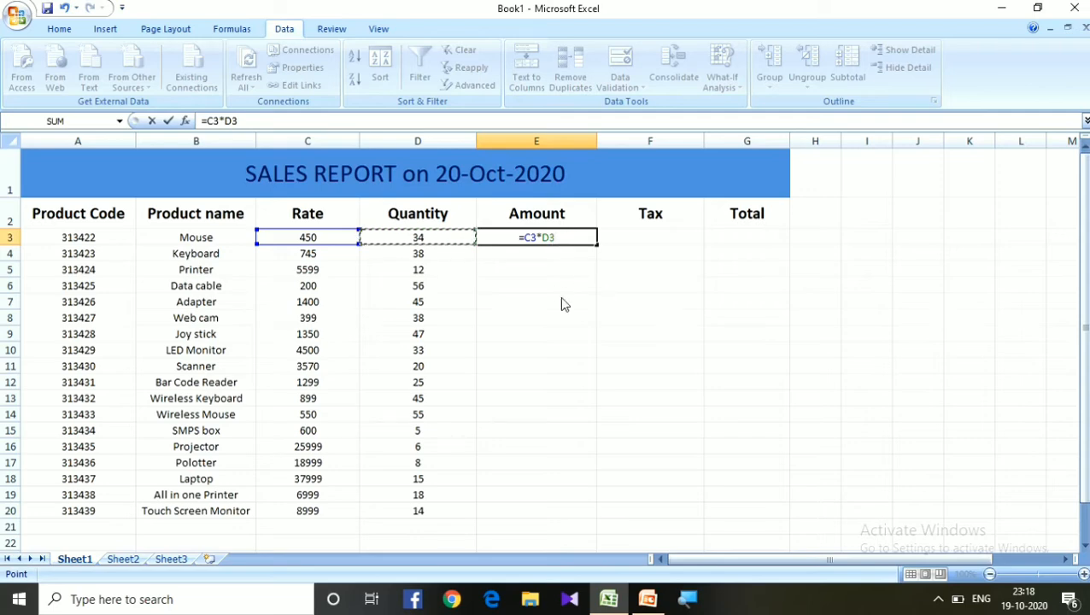
key(Return)
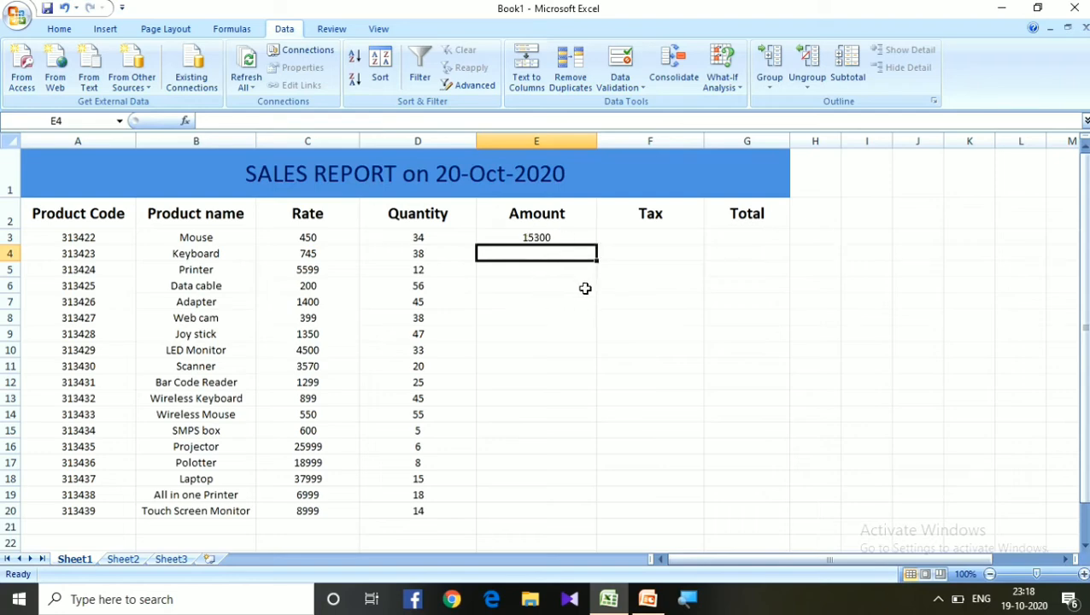
click(694, 600)
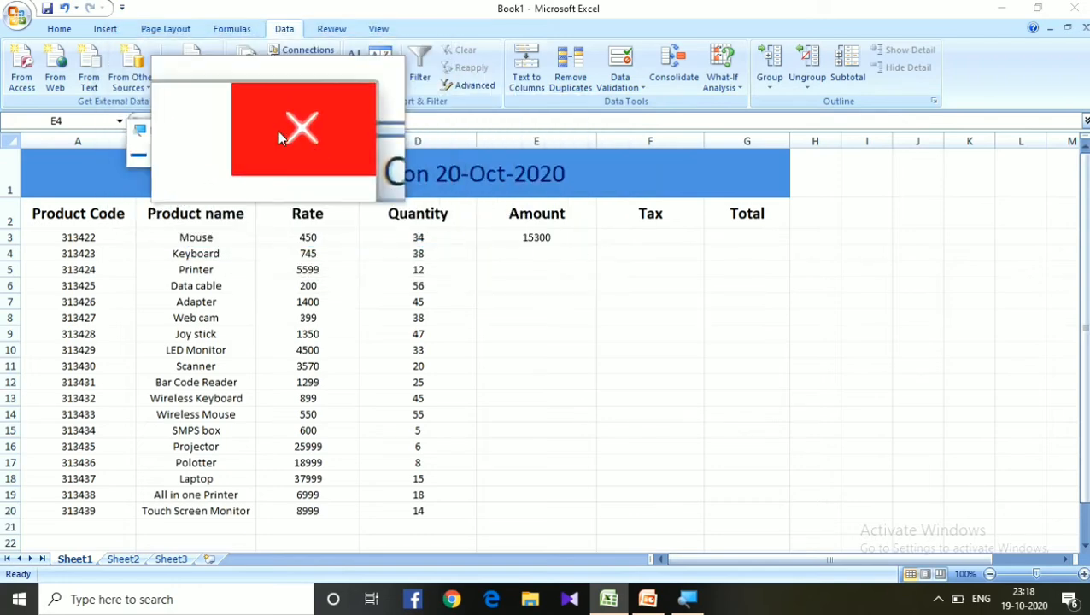
click(279, 133)
click(637, 234)
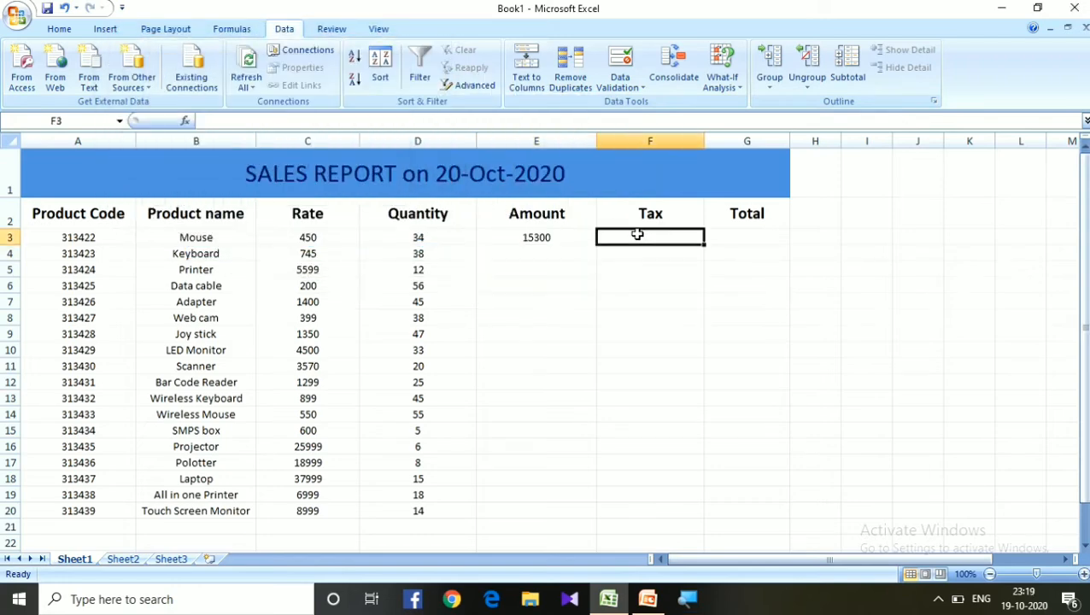
Step: Fill the Amount formula from E3 down to E20 and check the copied formulas in E8 and E4
click(555, 237)
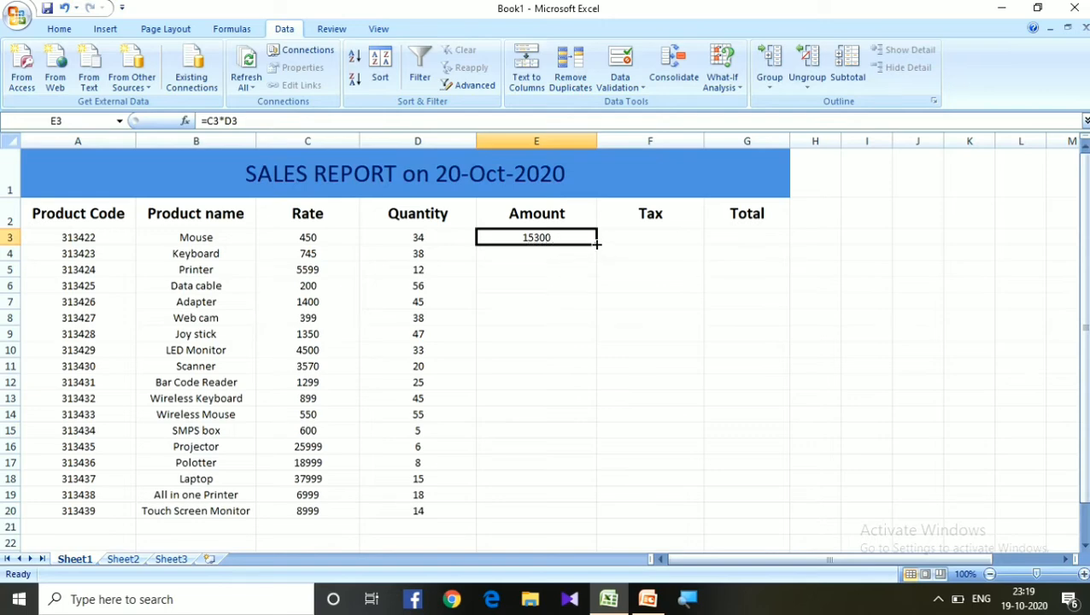
drag(596, 244, 596, 526)
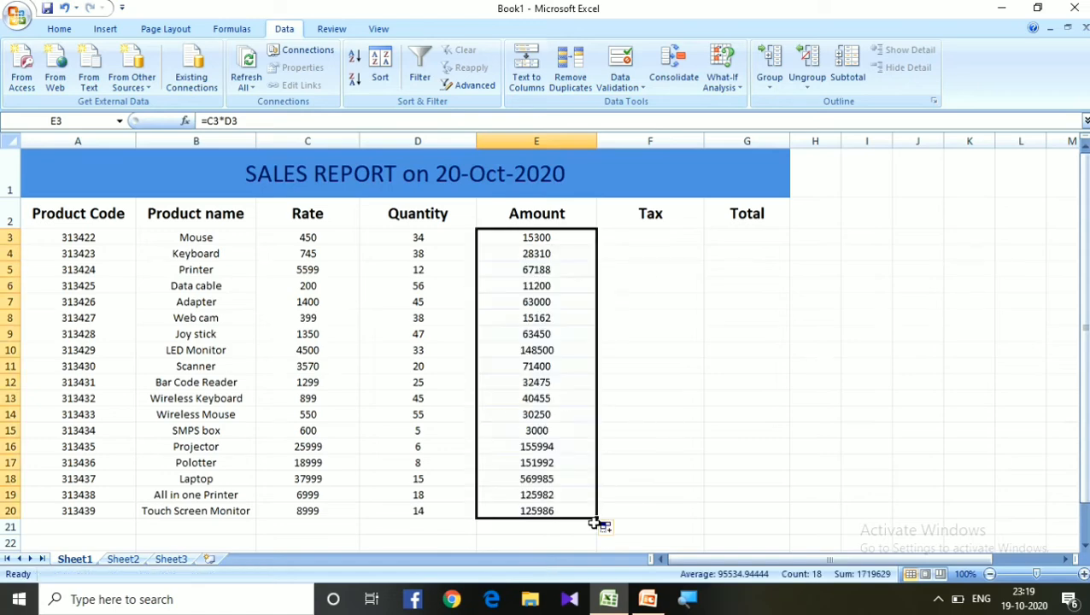
click(562, 321)
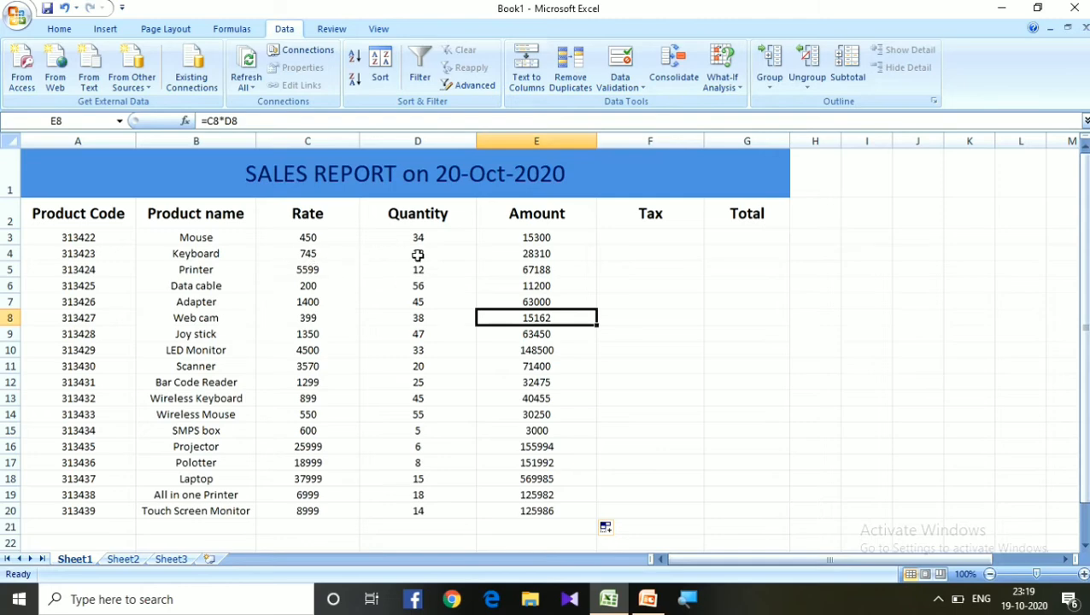
click(541, 255)
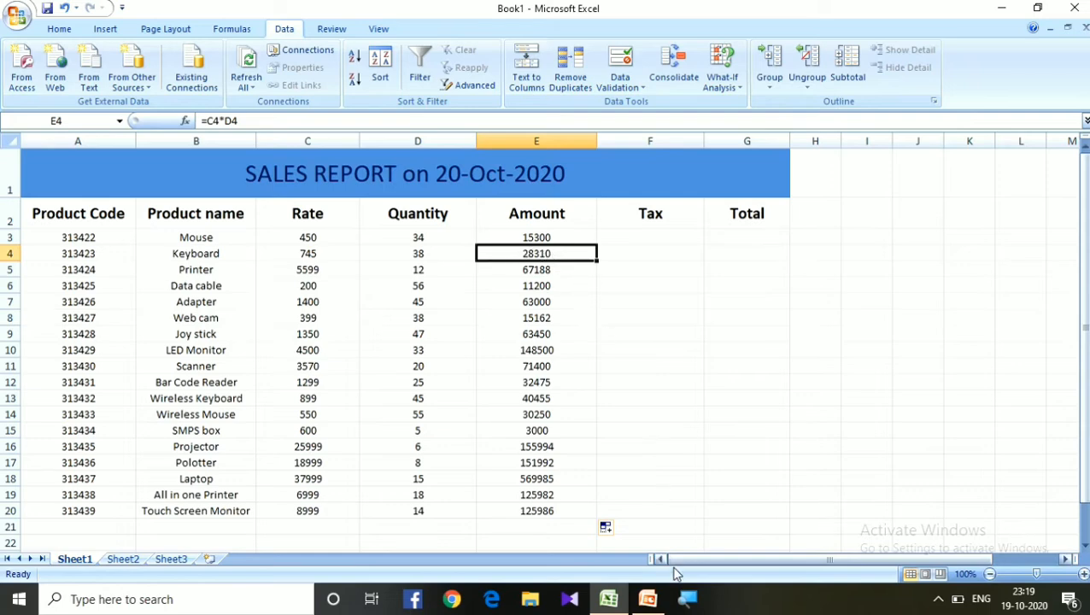
click(687, 599)
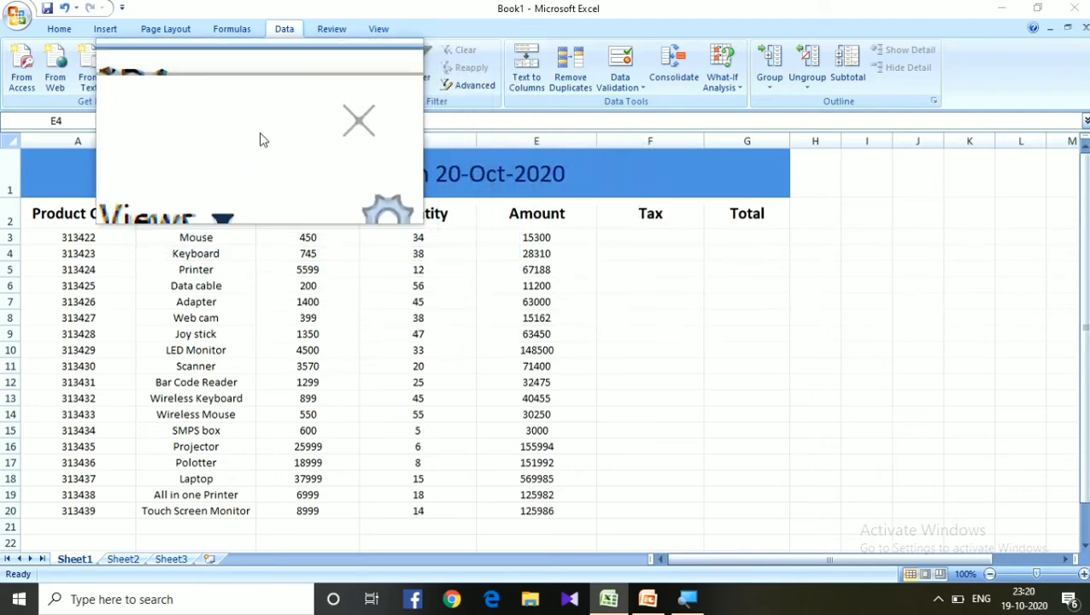
click(285, 133)
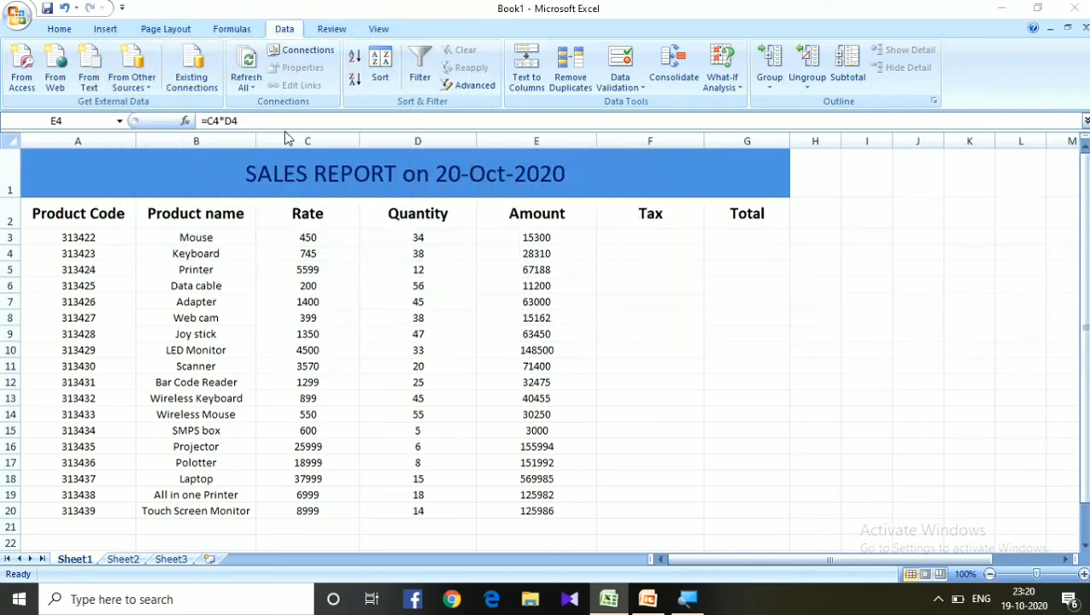
Step: Calculate the Mouse tax in F3 as 4% of the amount with the formula =E3*4%
click(649, 236)
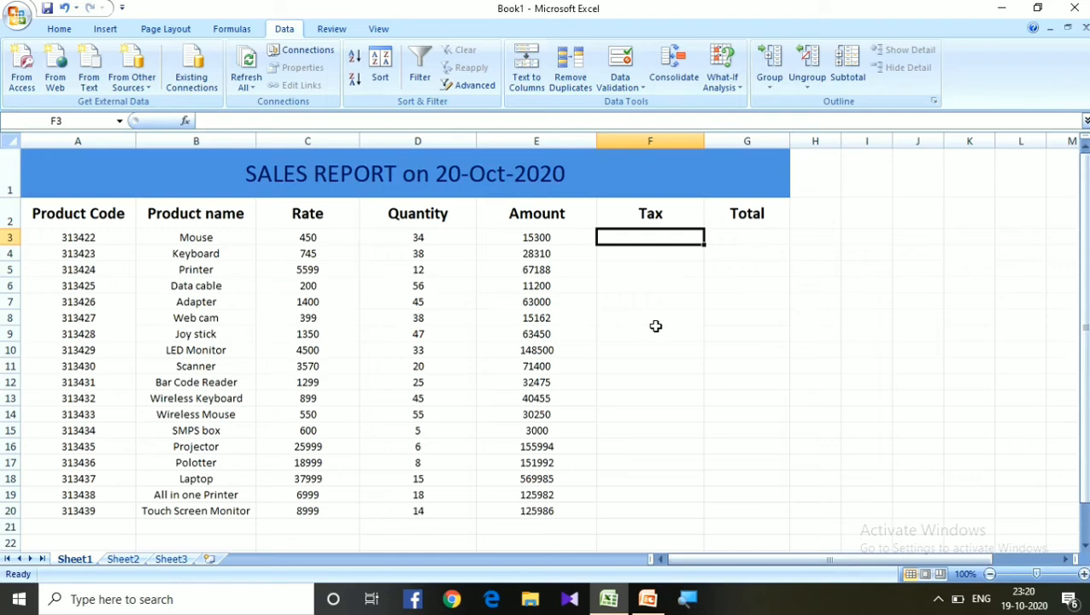
text(+)
key(BackSpace)
text(=)
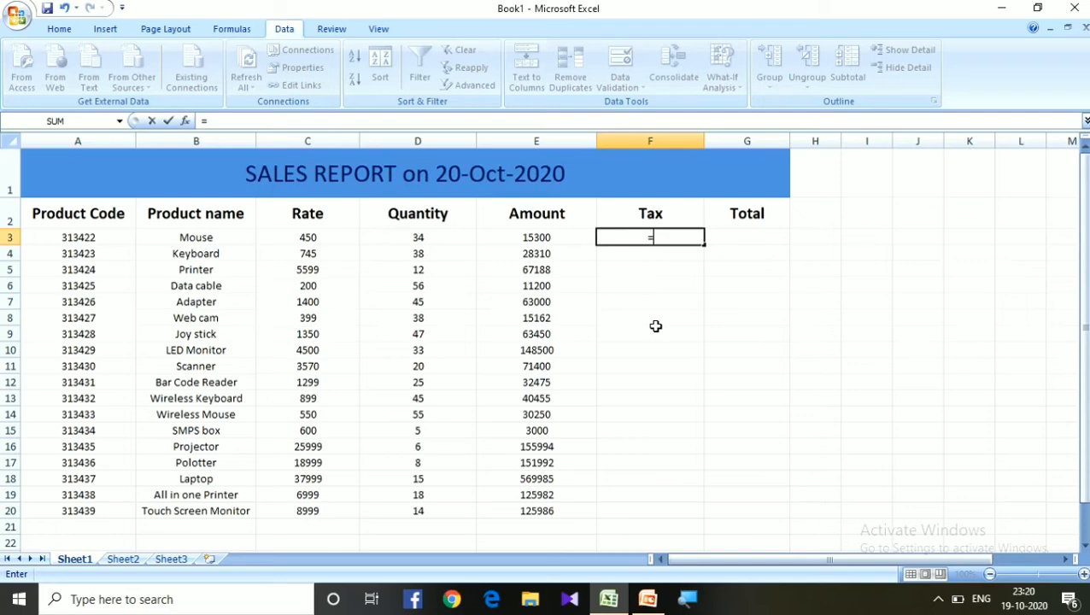
click(537, 243)
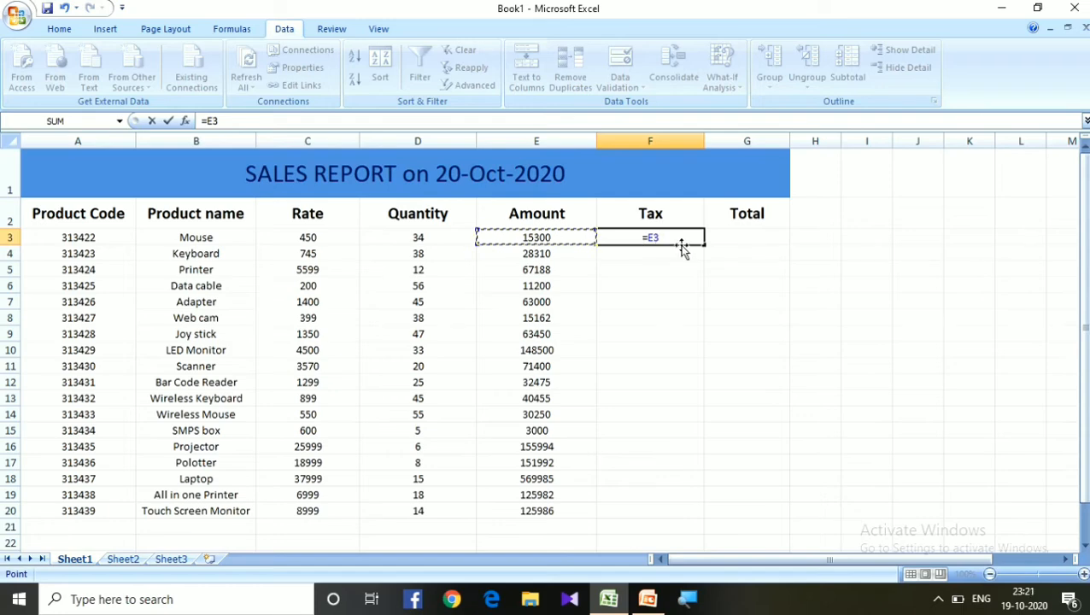
text(*)
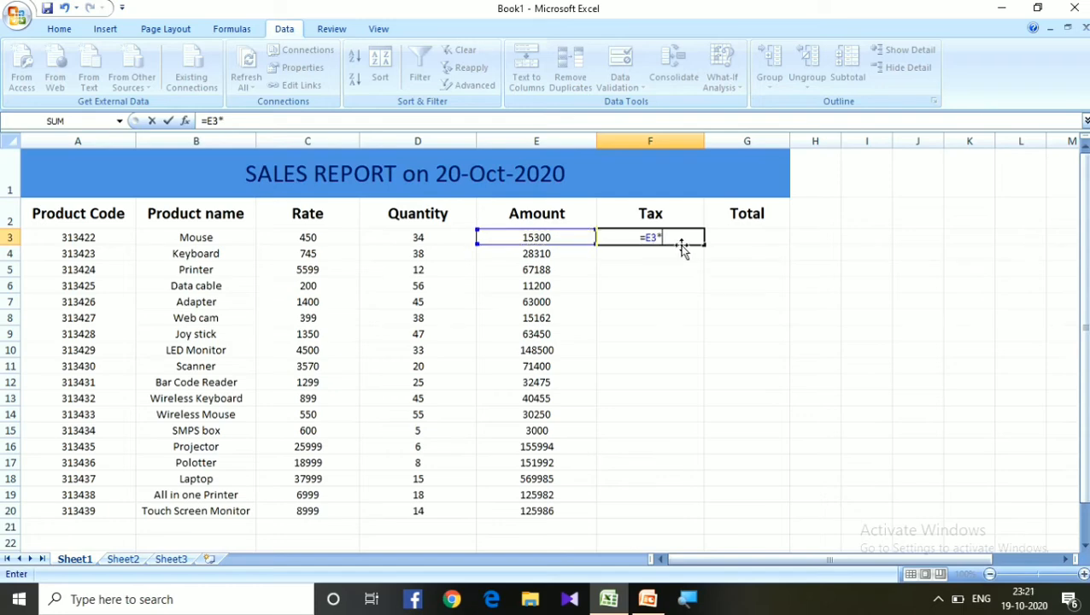
text(4%)
key(Return)
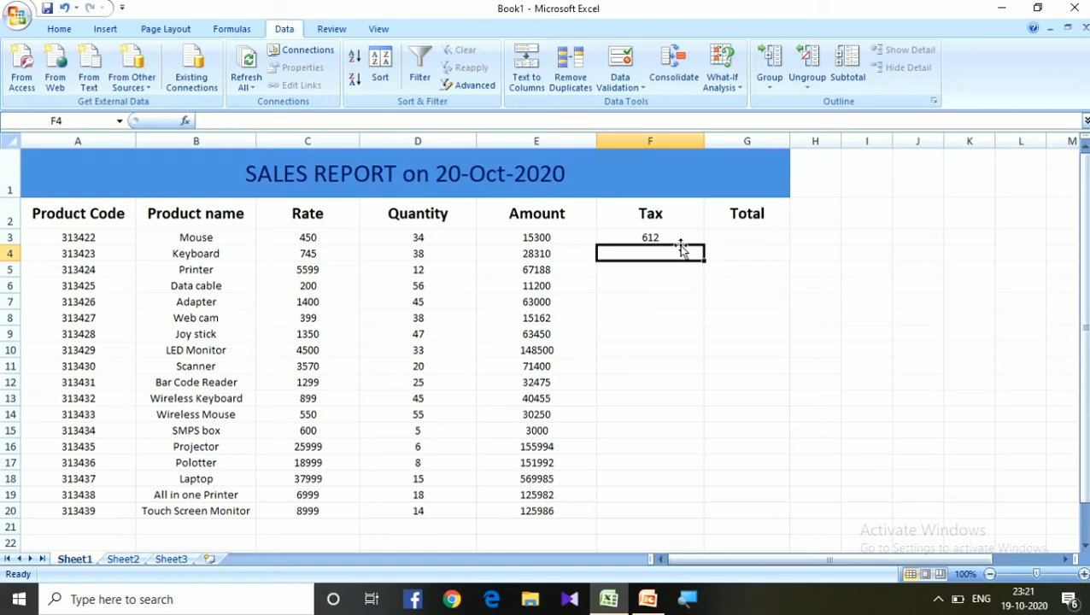
Step: Fill the Tax formula from F3 down to F20
click(663, 241)
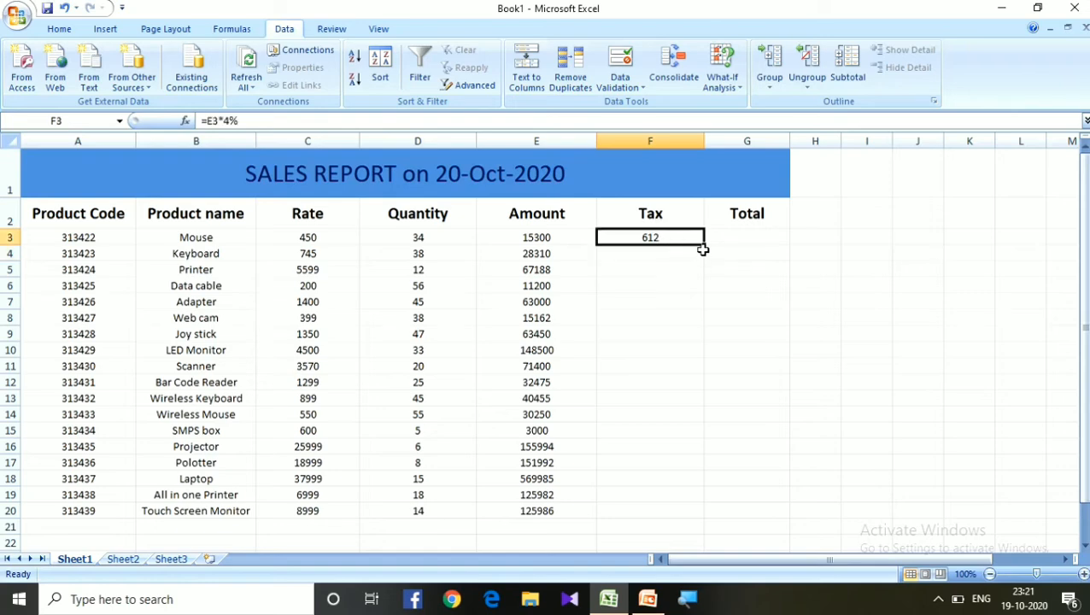
drag(703, 243, 711, 516)
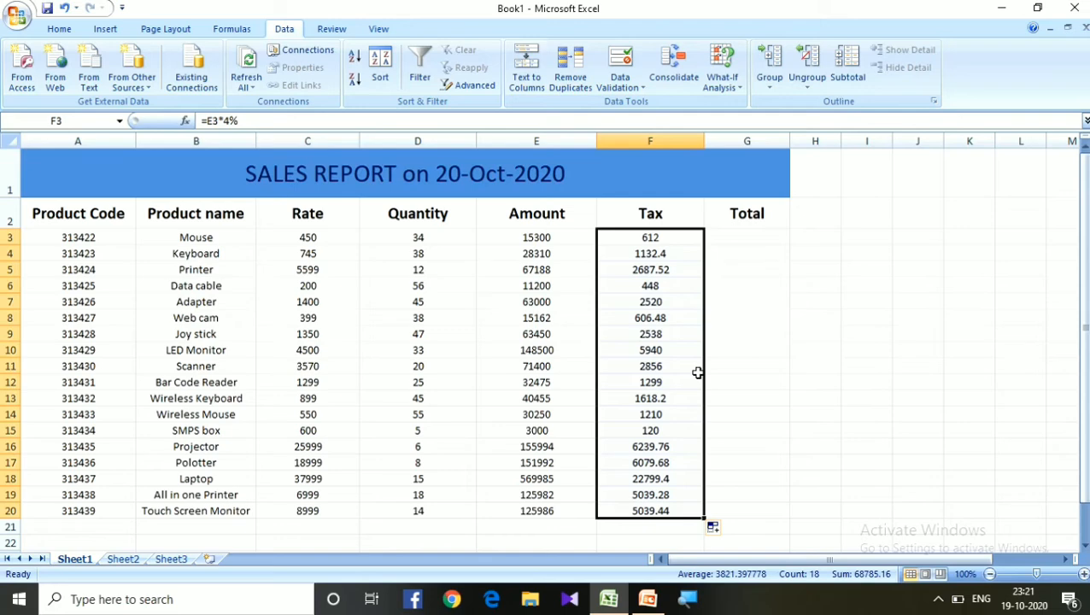
Step: Enter a formula for the Mouse total in G3 that adds amount and tax, =E3+F3
click(745, 235)
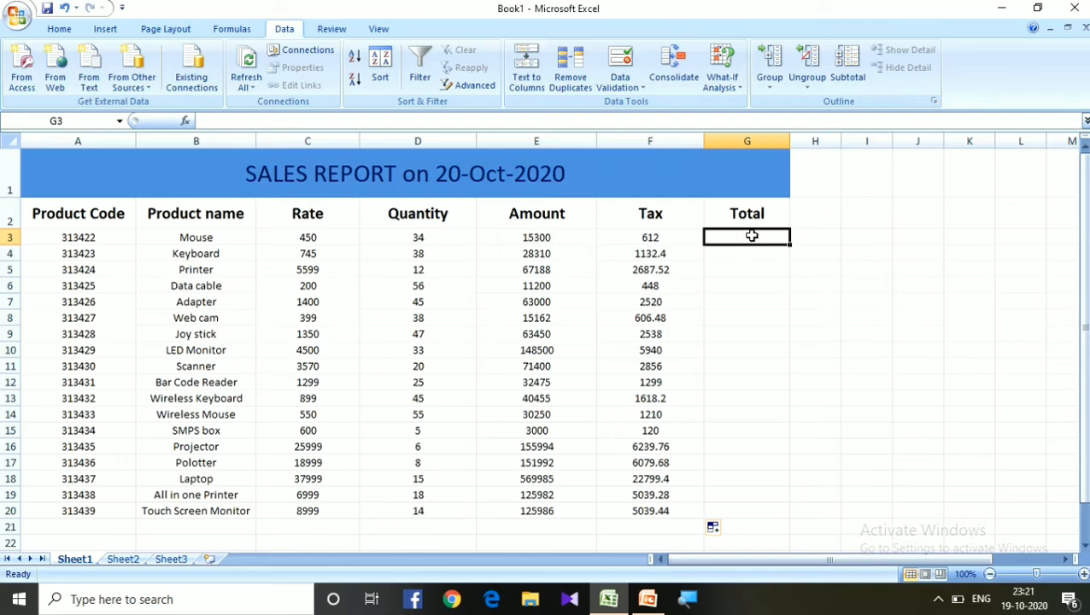
text(+)
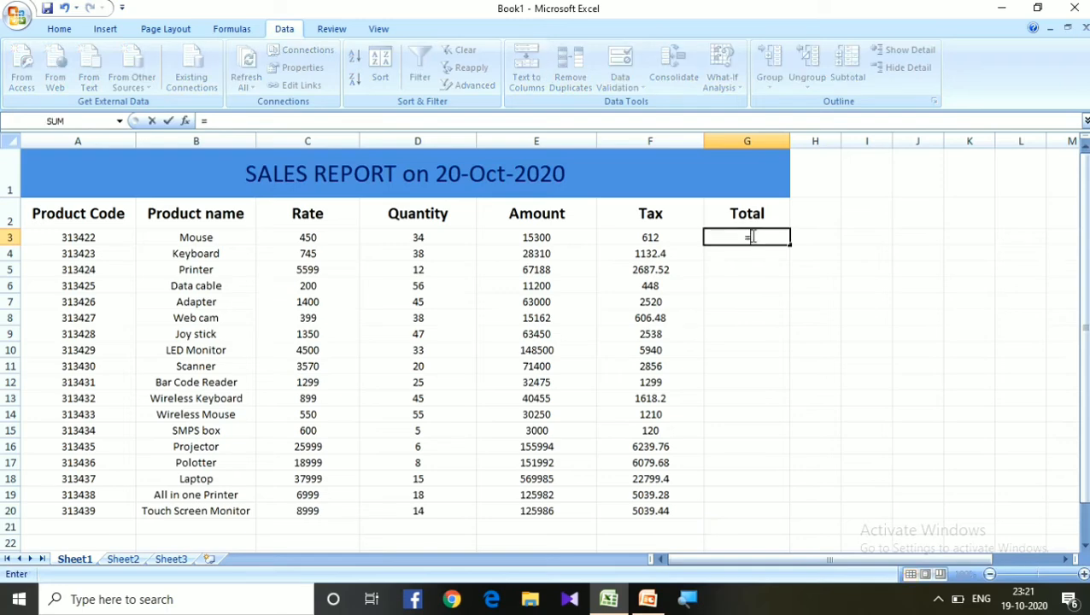
click(535, 238)
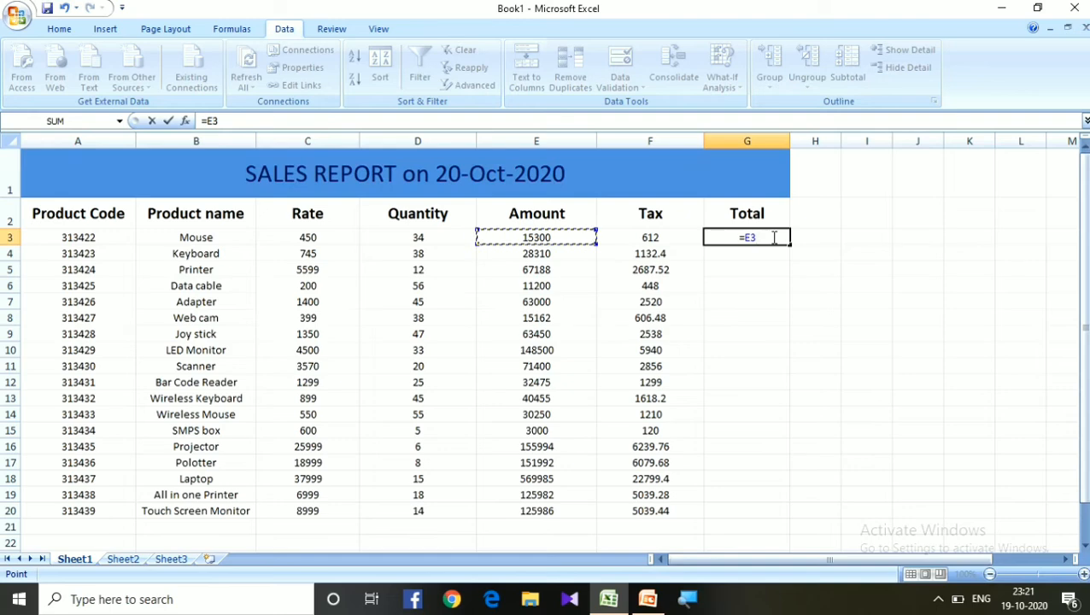
text(+)
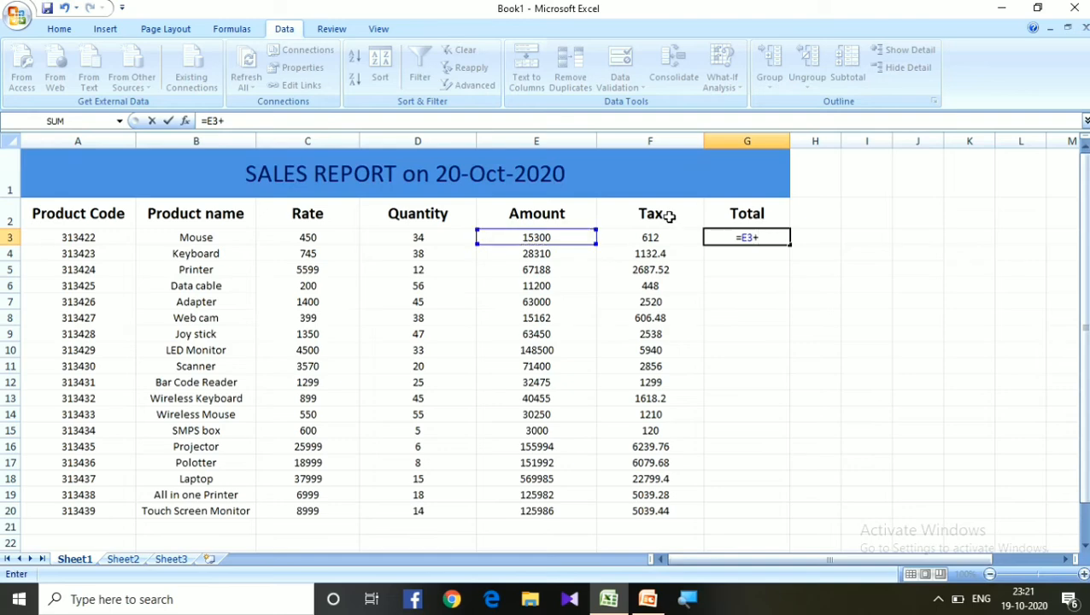
click(642, 237)
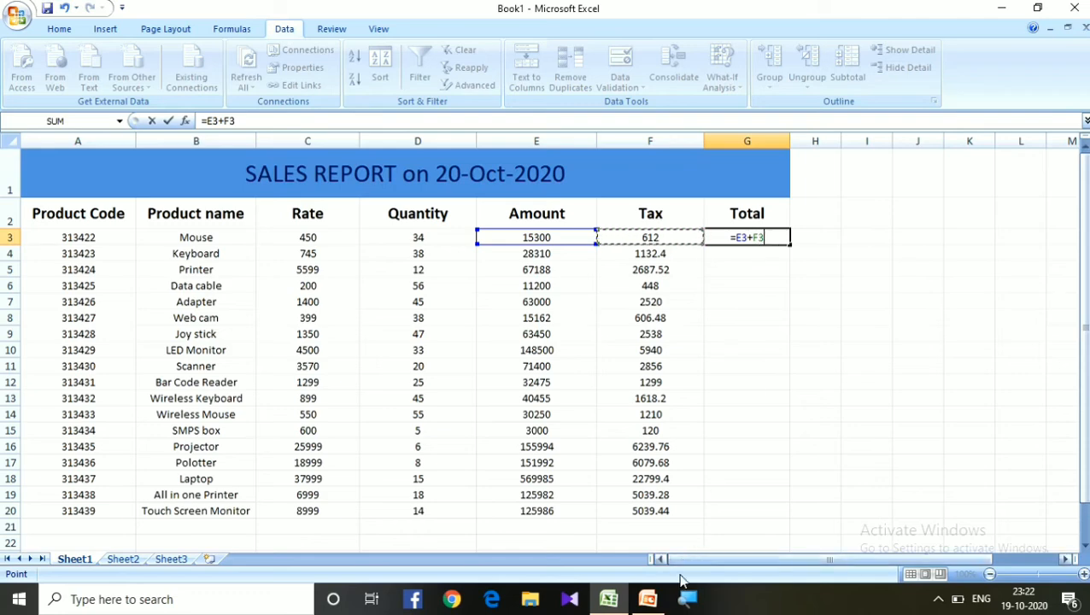
click(687, 601)
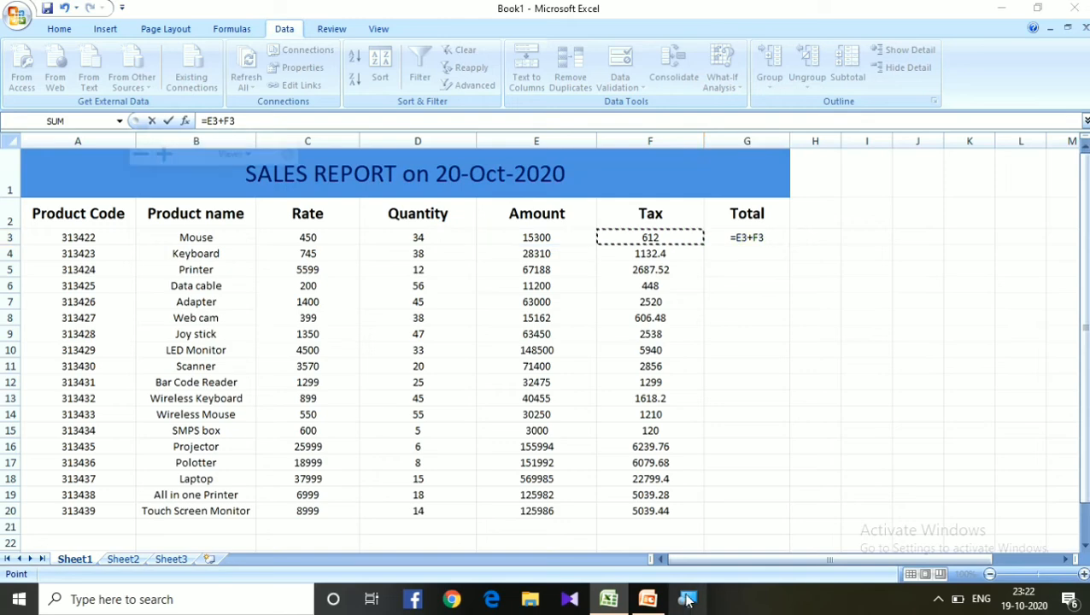
mouse_move(687, 600)
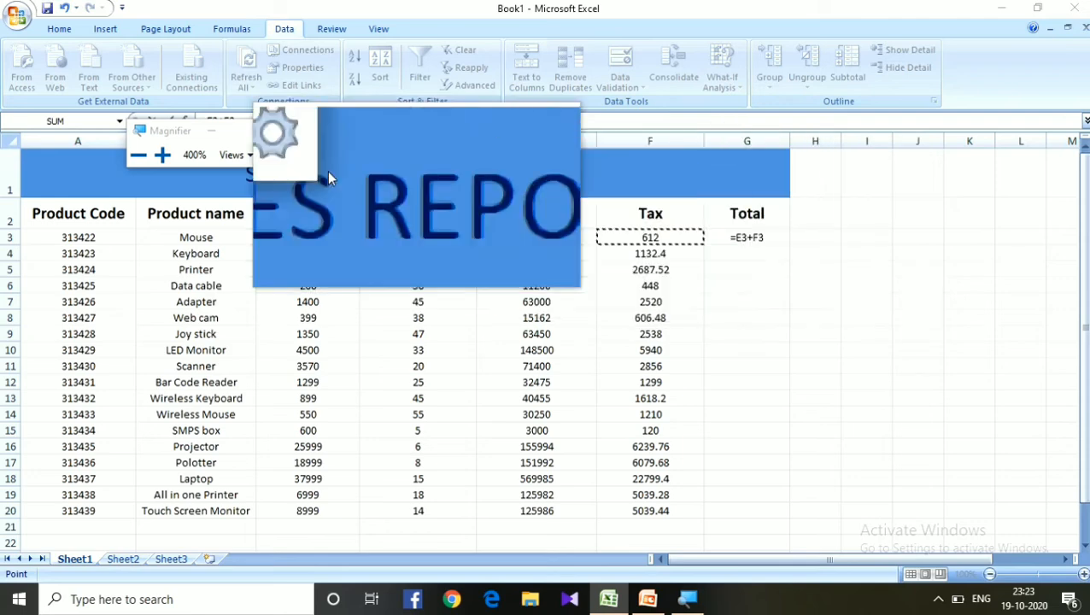
click(286, 128)
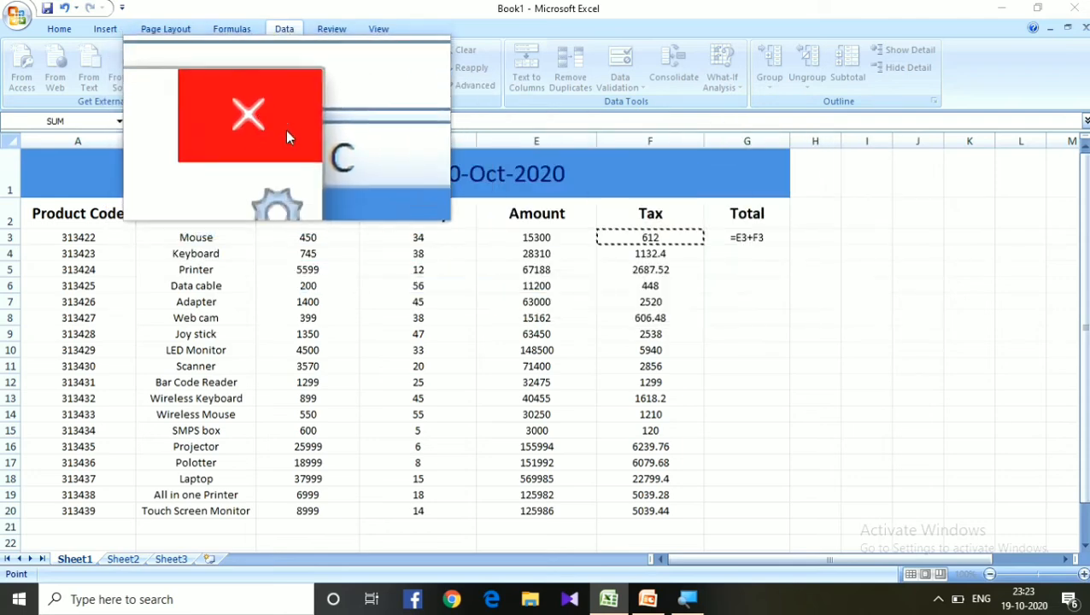
Step: Commit the Mouse total formula in G3 and fill it down to G20
click(761, 238)
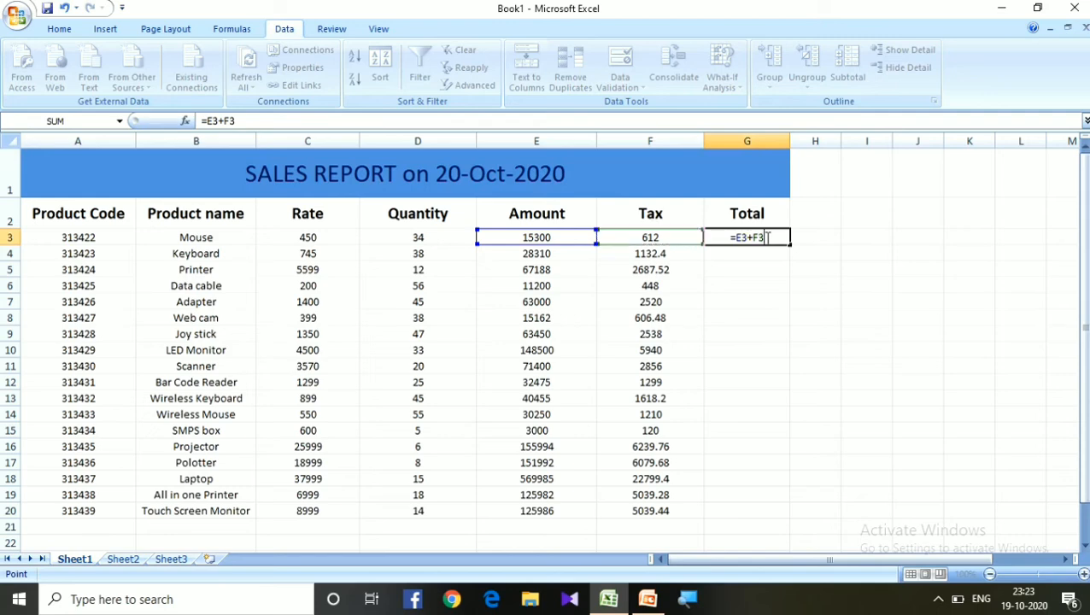
key(Return)
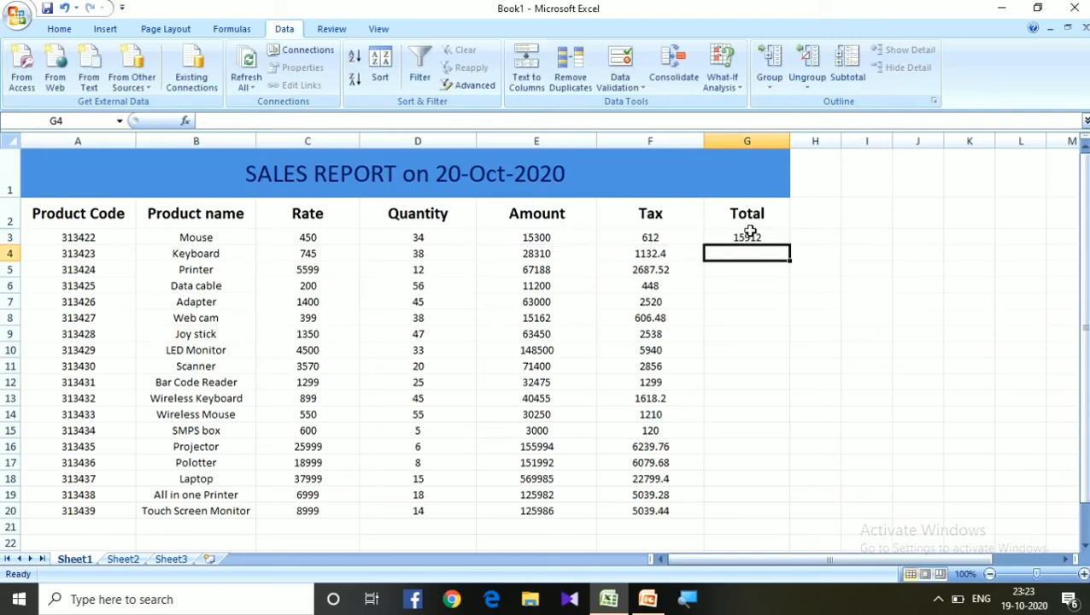
click(768, 236)
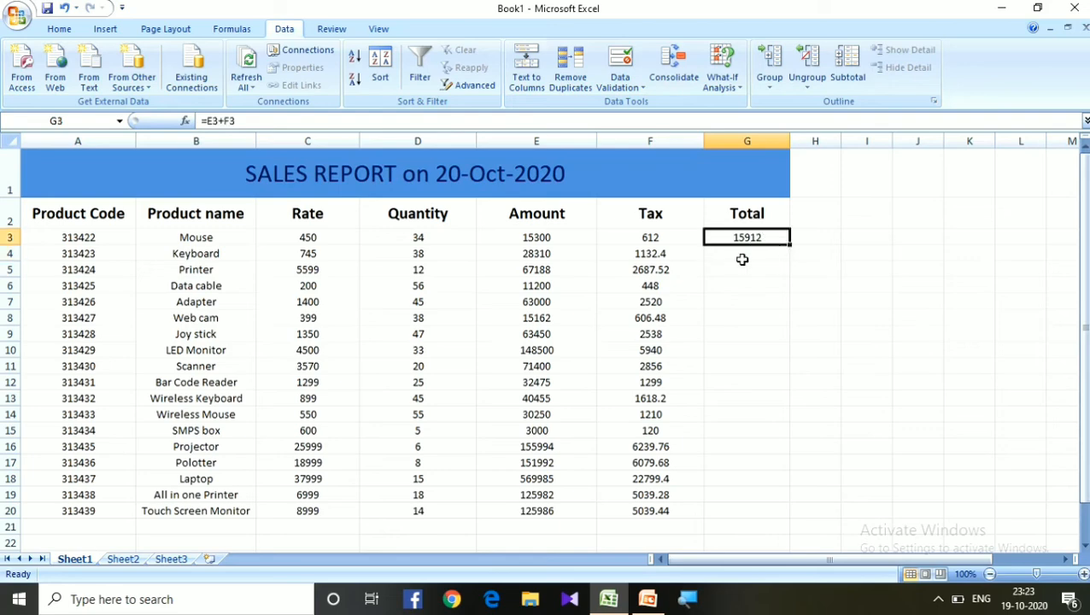
drag(789, 243, 792, 514)
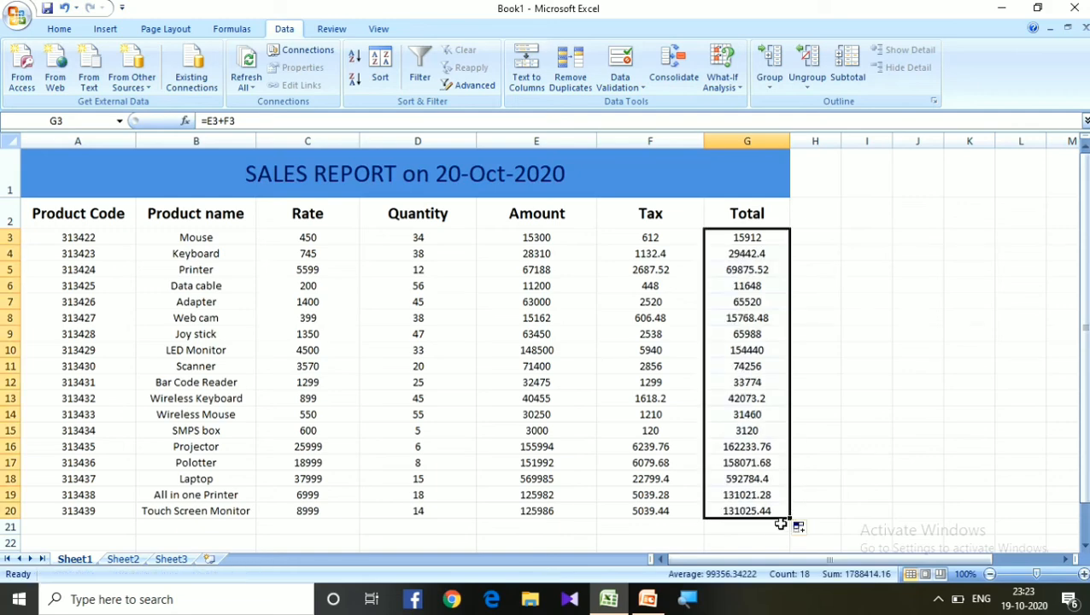
scroll(780, 526, down, 1)
scroll(780, 526, up, 1)
Step: Apply All Borders to the whole report, A1:G20, and slightly widen the Total column
drag(101, 163, 529, 509)
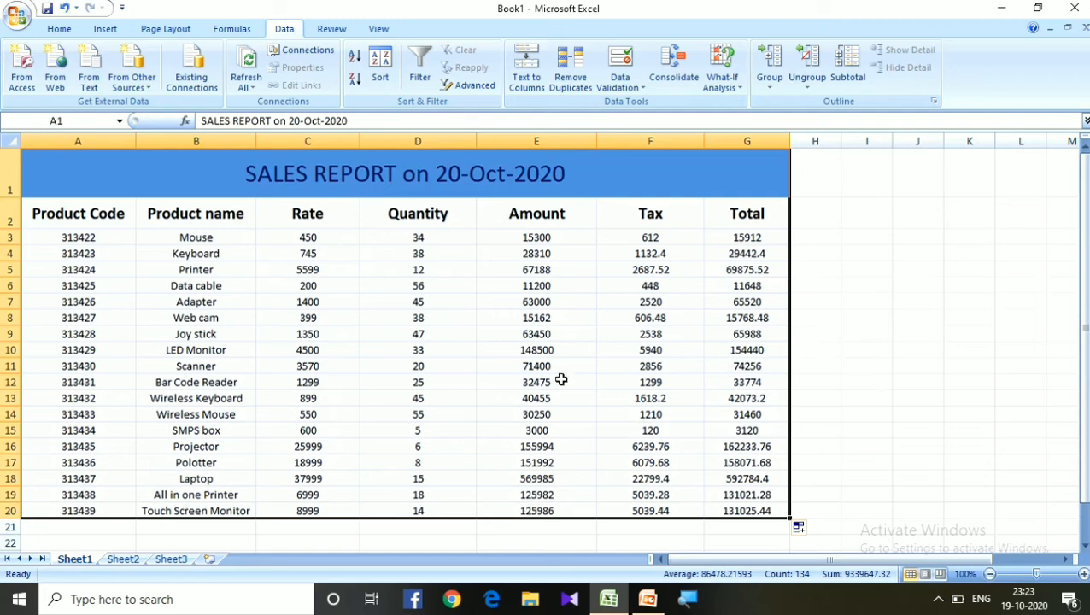
click(105, 29)
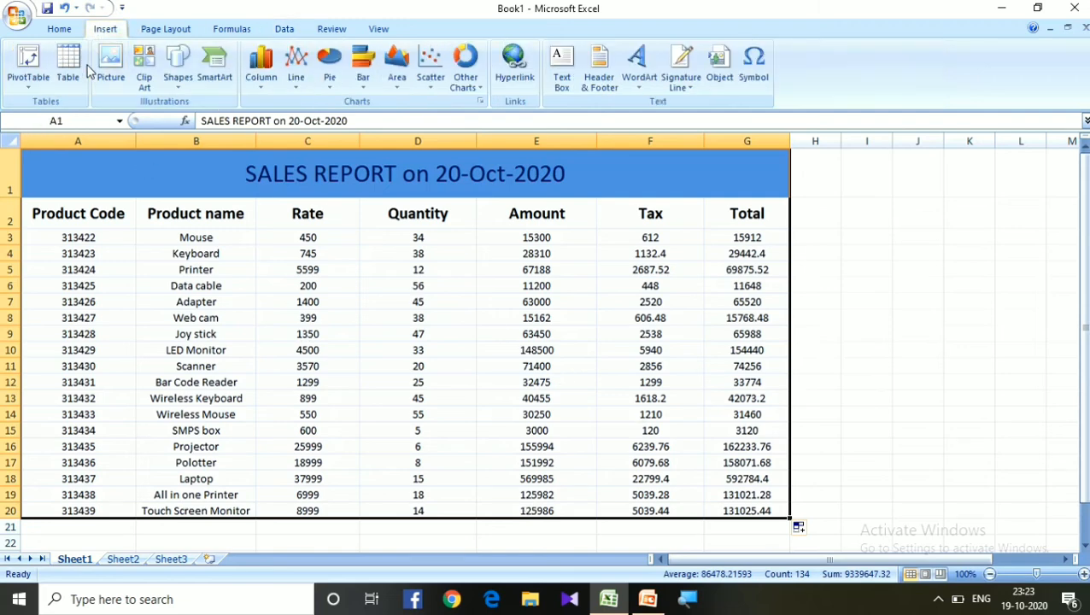
click(59, 30)
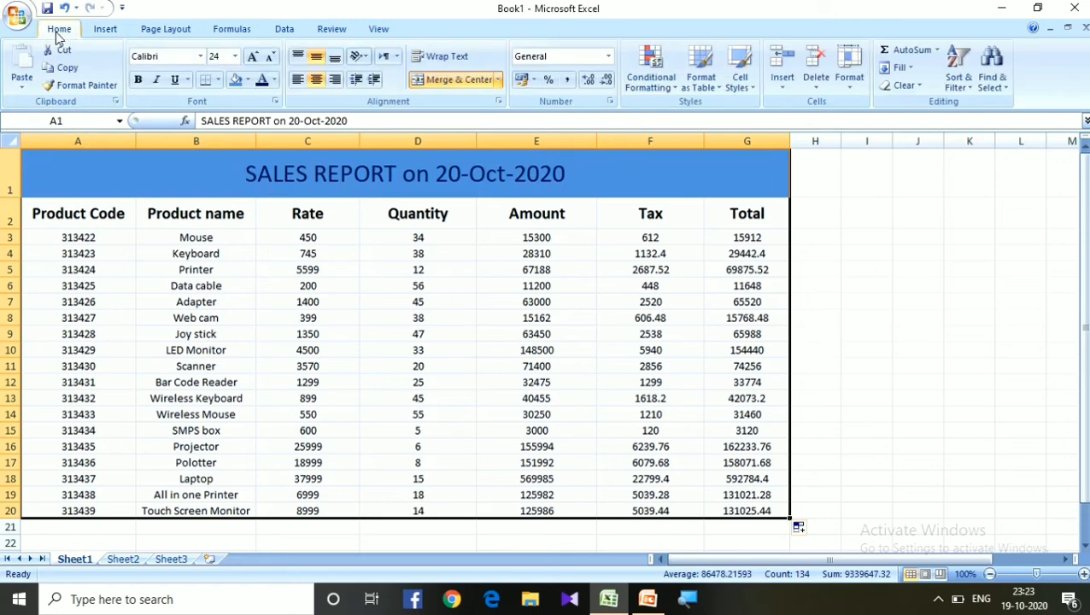
click(217, 80)
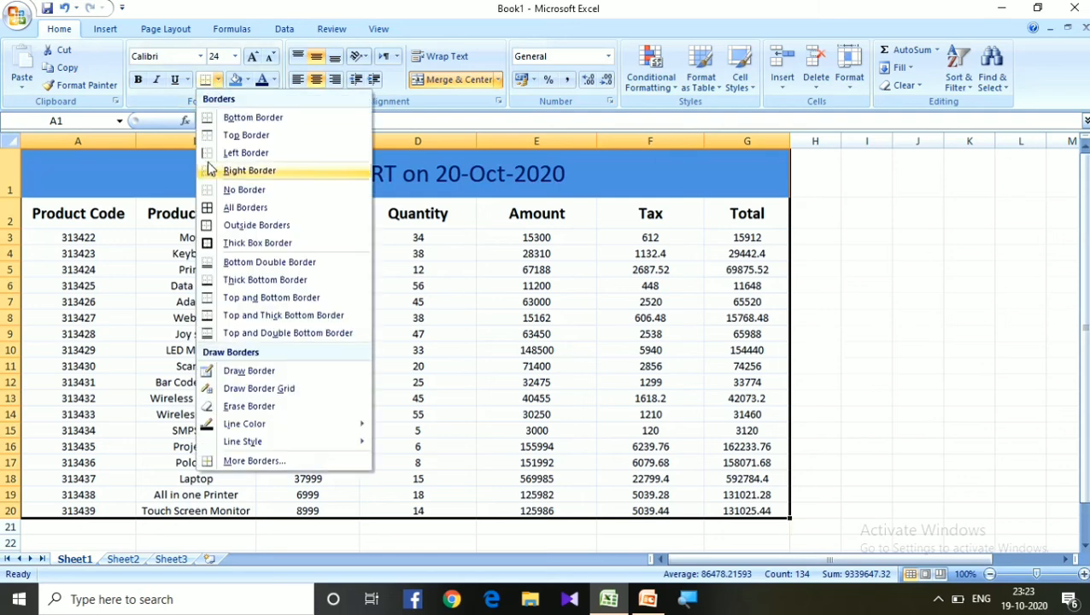
click(214, 212)
scroll(691, 517, down, 1)
scroll(693, 521, up, 1)
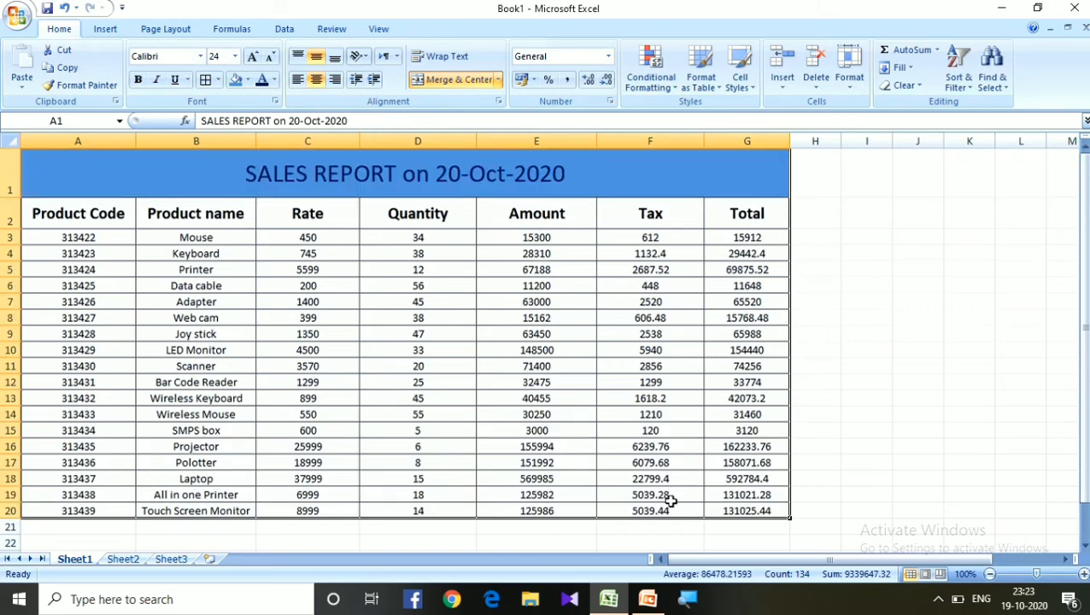
scroll(669, 497, down, 1)
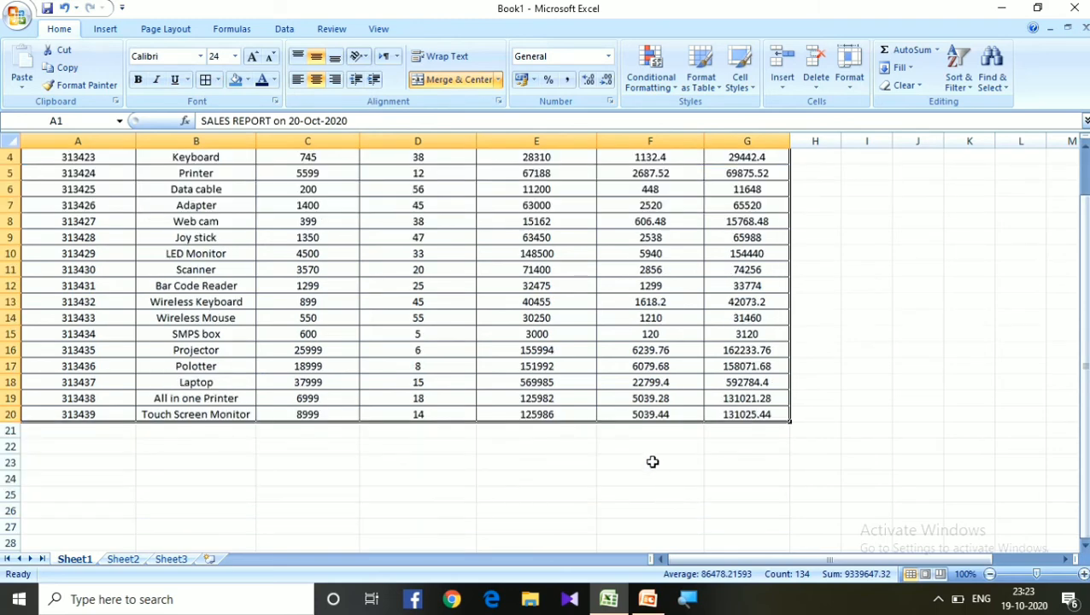
click(651, 432)
scroll(671, 465, up, 1)
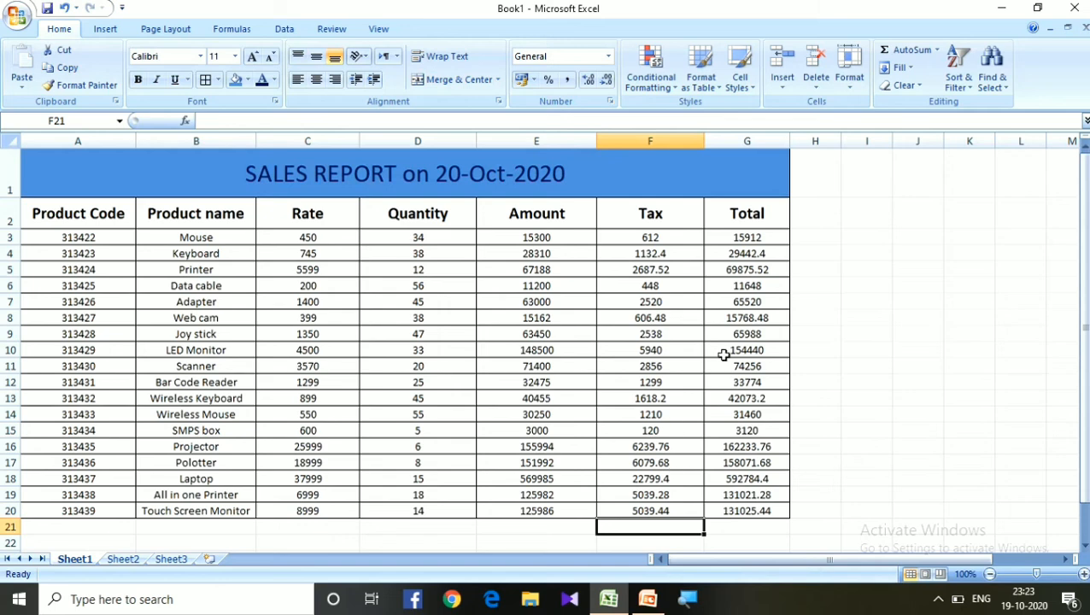
drag(790, 142, 804, 143)
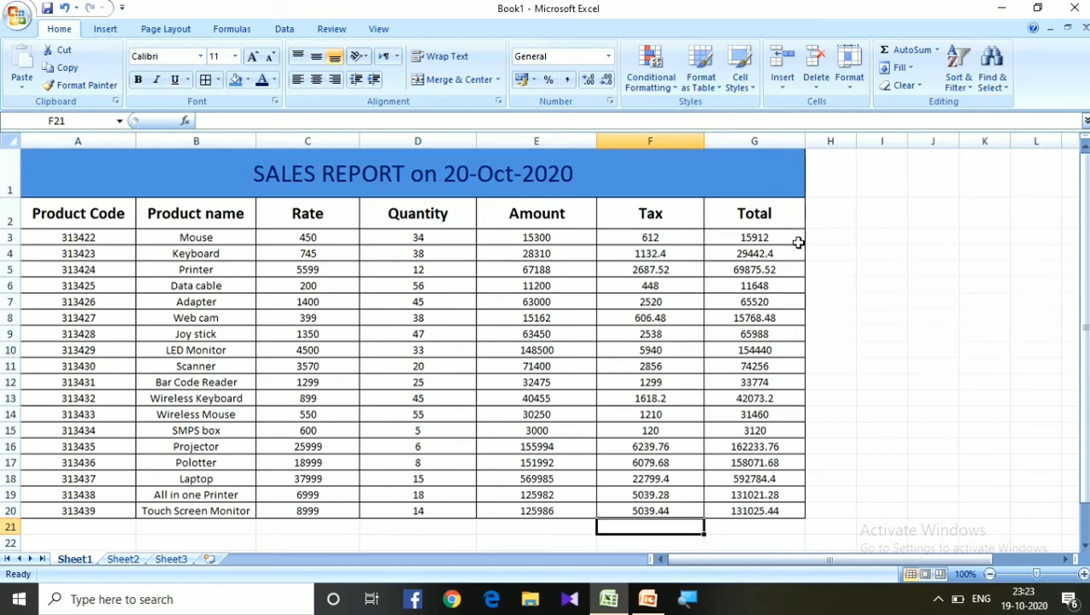
Step: Check the totals in column G against the product names for Mouse, Keyboard, Printer and Data cable
click(182, 239)
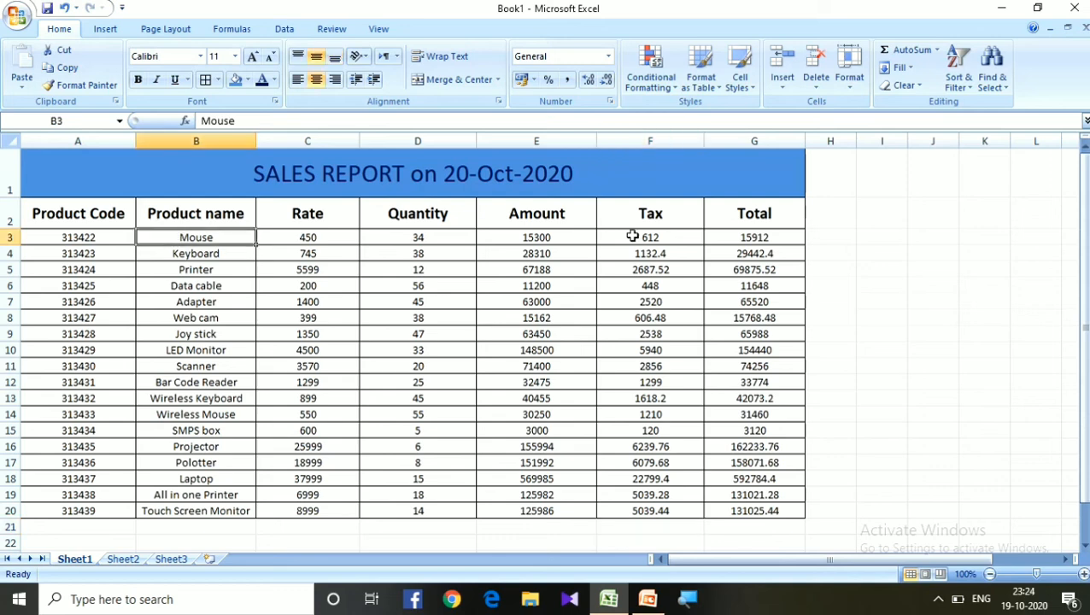
click(740, 236)
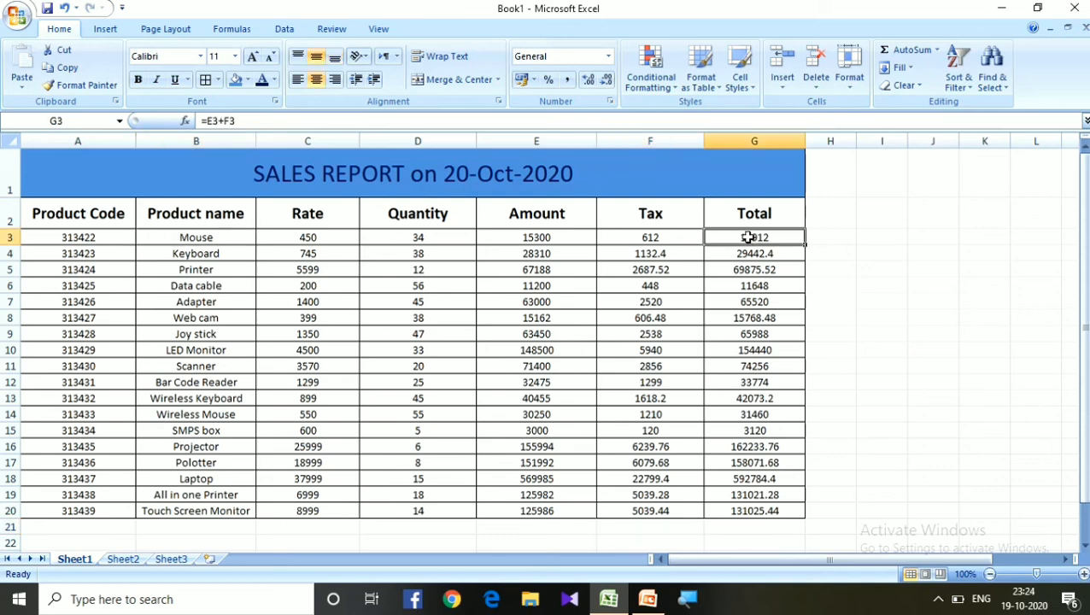
click(173, 253)
click(745, 252)
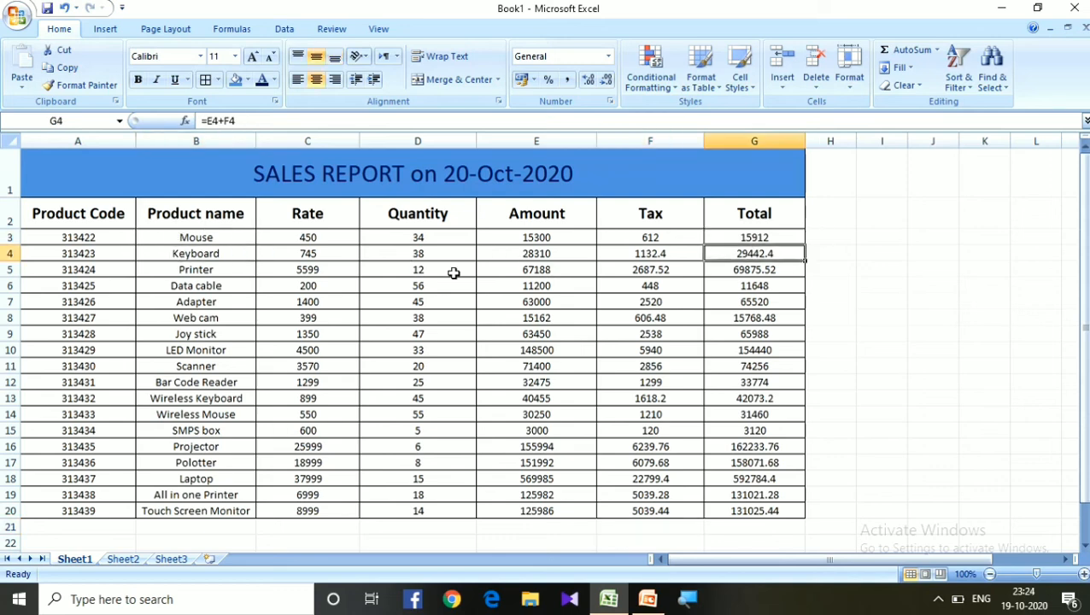
click(196, 271)
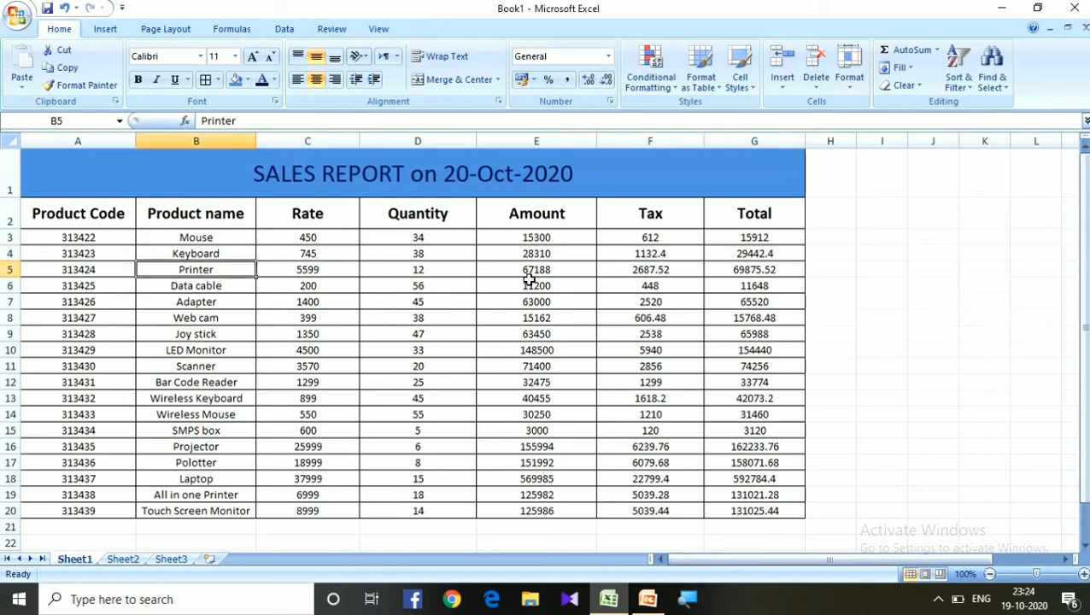
click(757, 270)
click(197, 287)
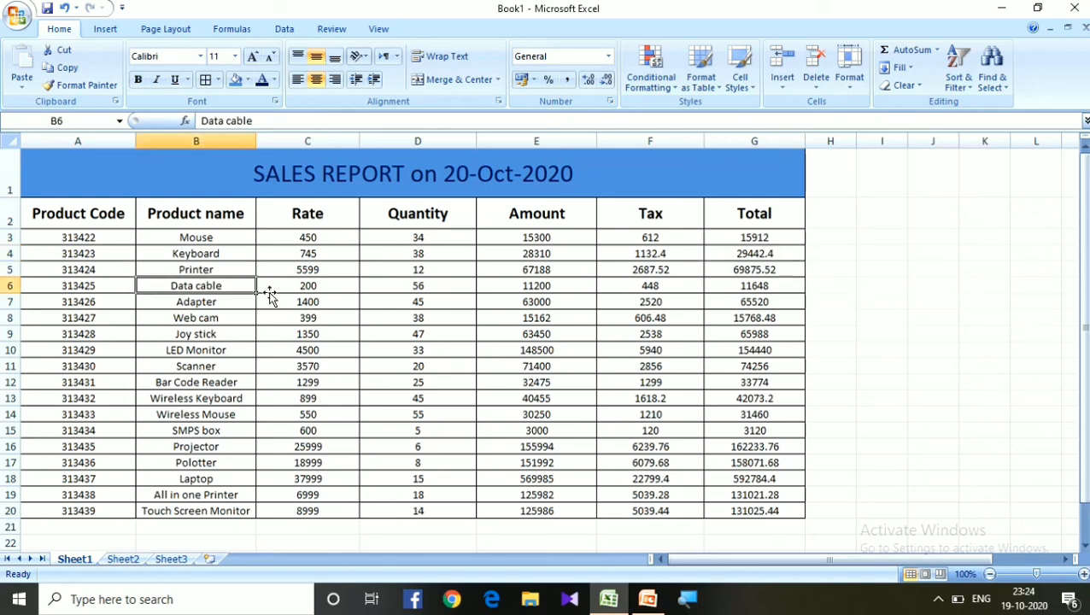
click(740, 284)
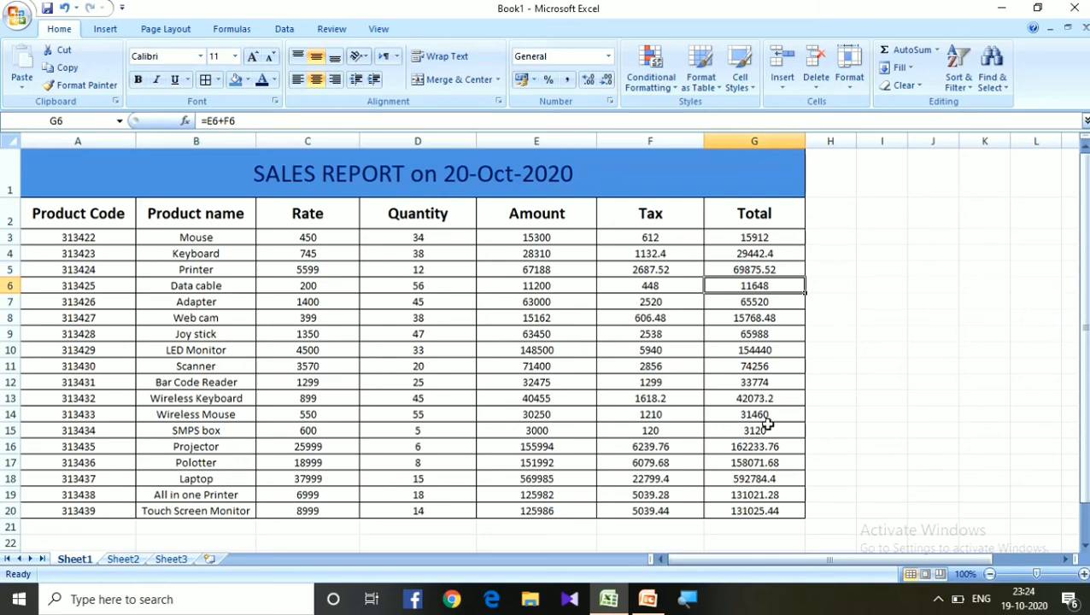
Step: Calculate the grand total of all products in G21 with the formula =sum(G3:G20)
scroll(755, 508, down, 1)
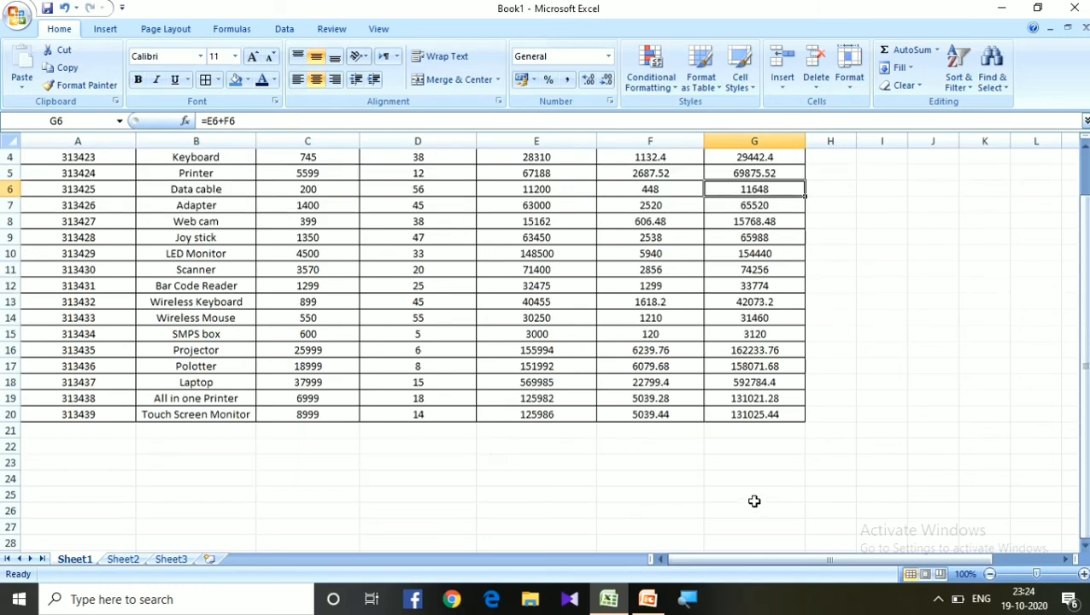
click(688, 434)
scroll(760, 451, up, 1)
click(745, 527)
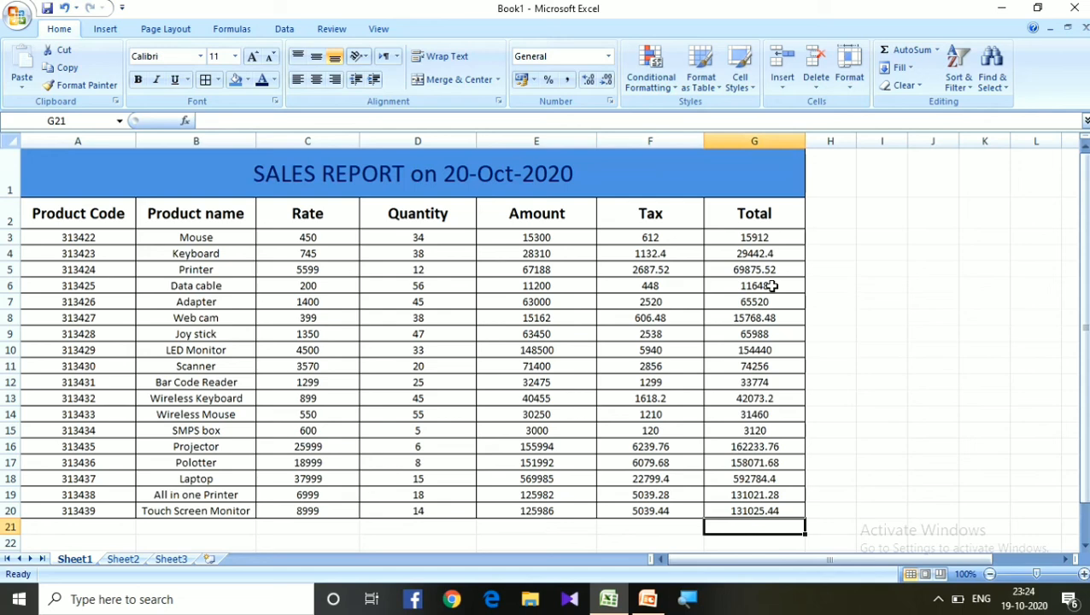
text(=)
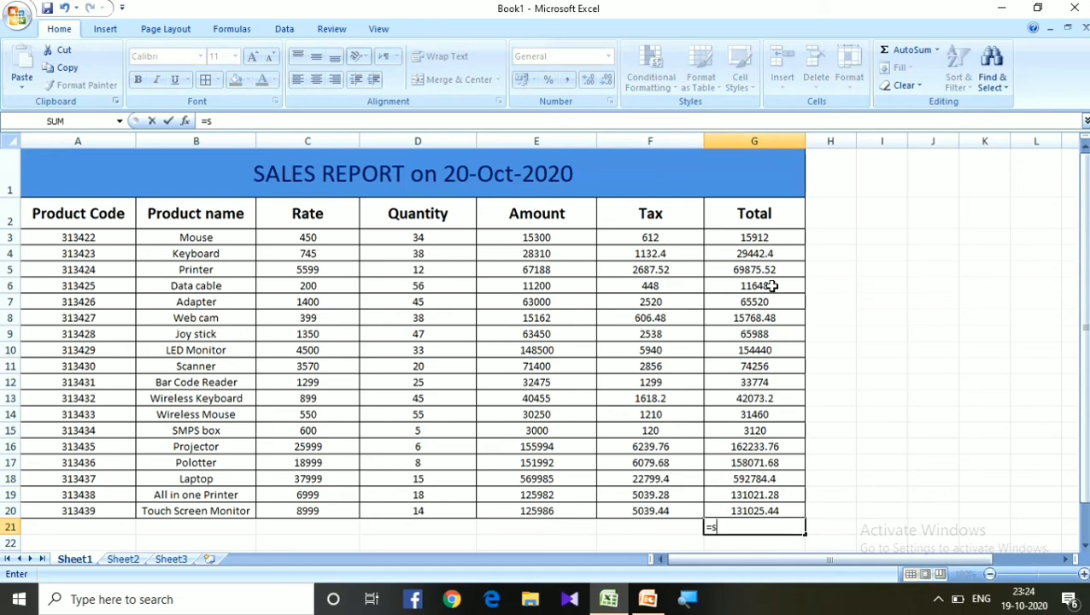
text(sum)
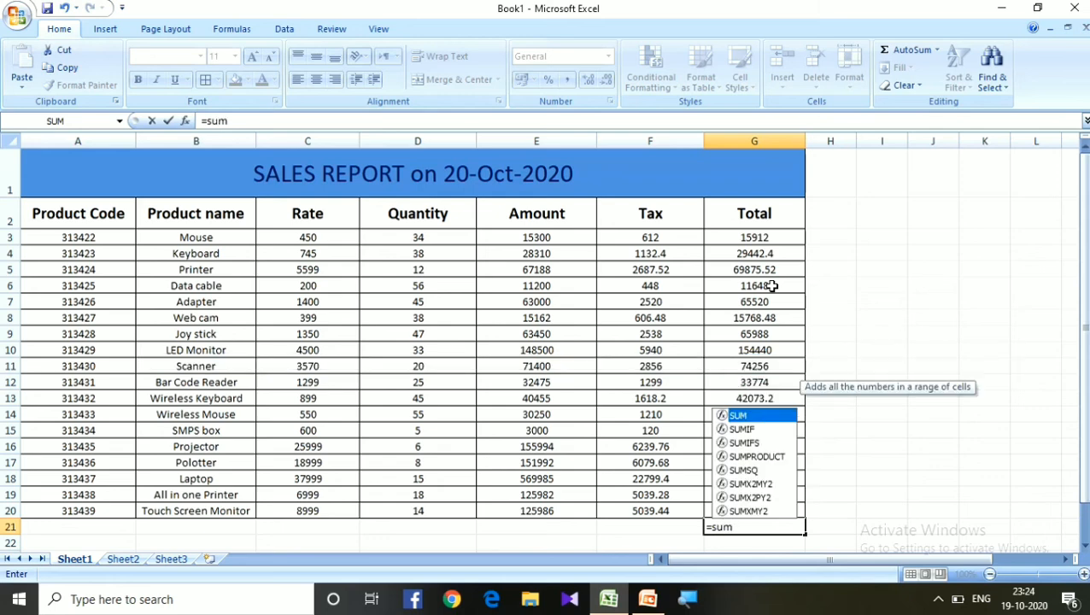
text(()
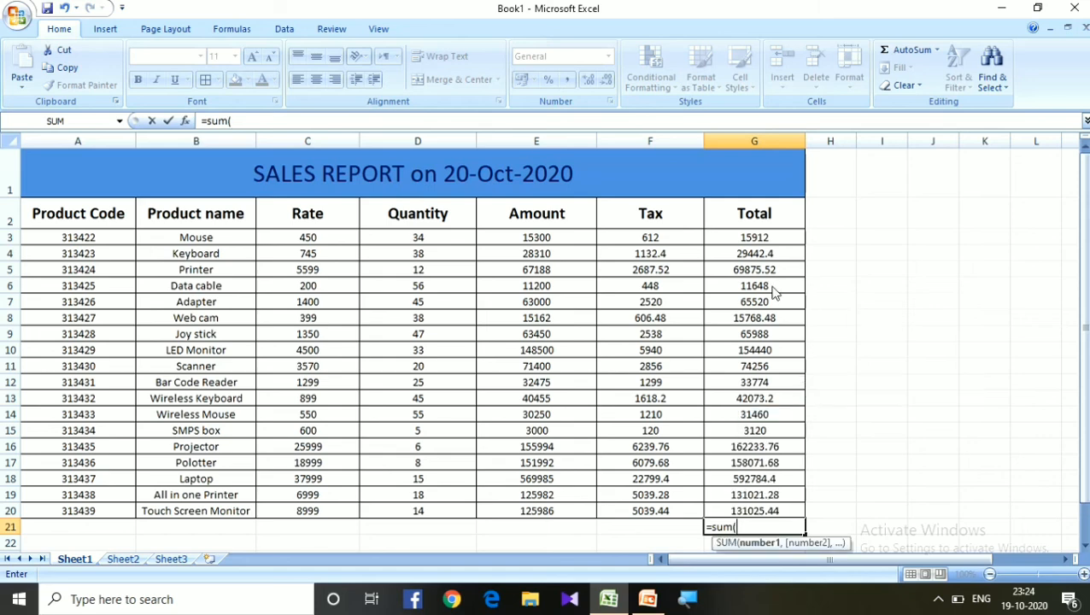
drag(757, 237, 767, 510)
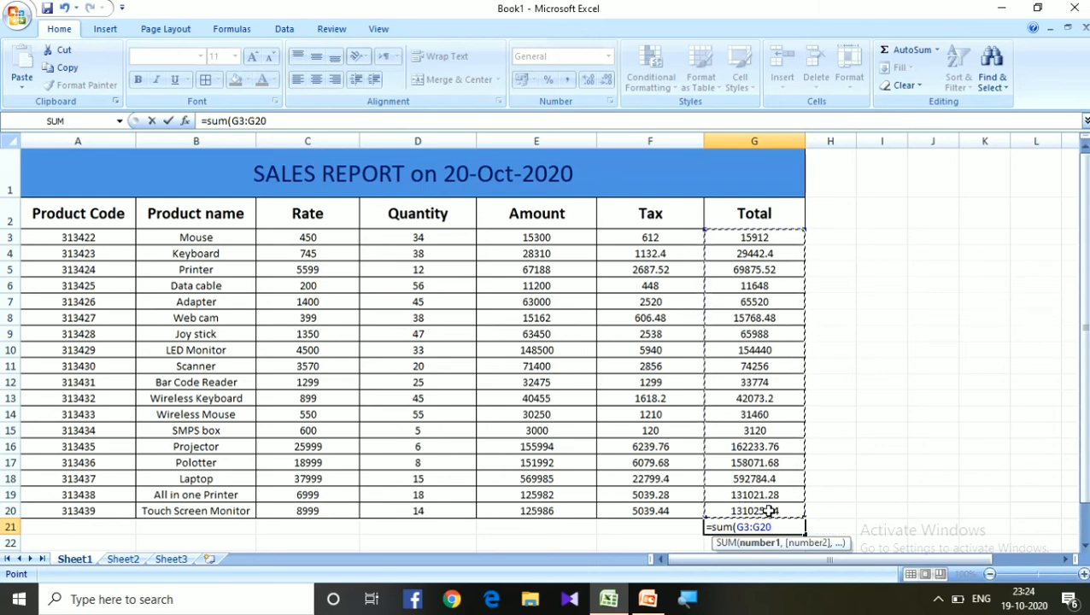
text())
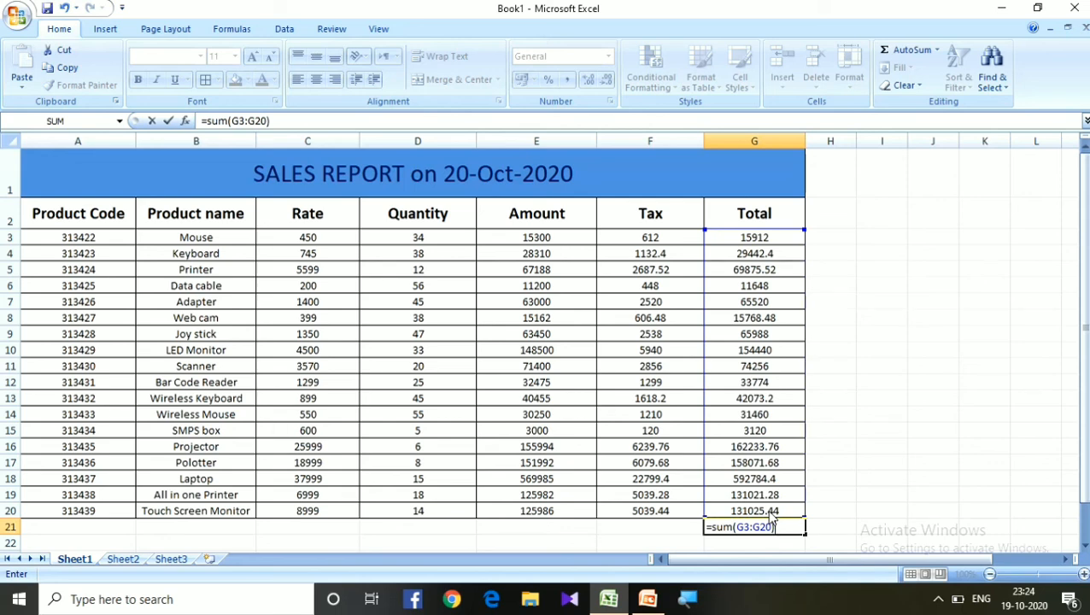
key(Return)
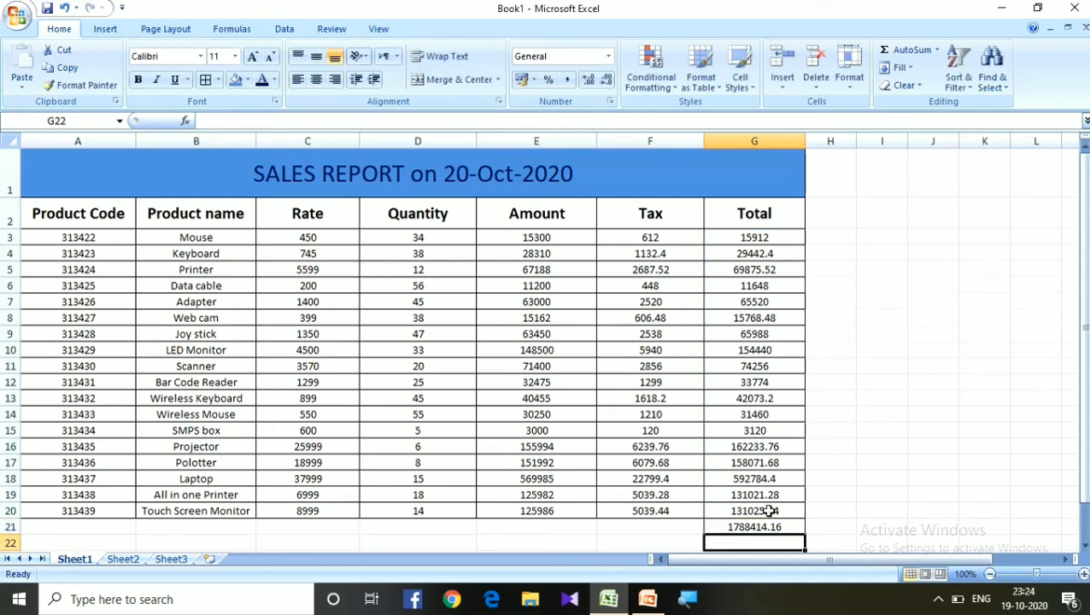
scroll(773, 528, down, 1)
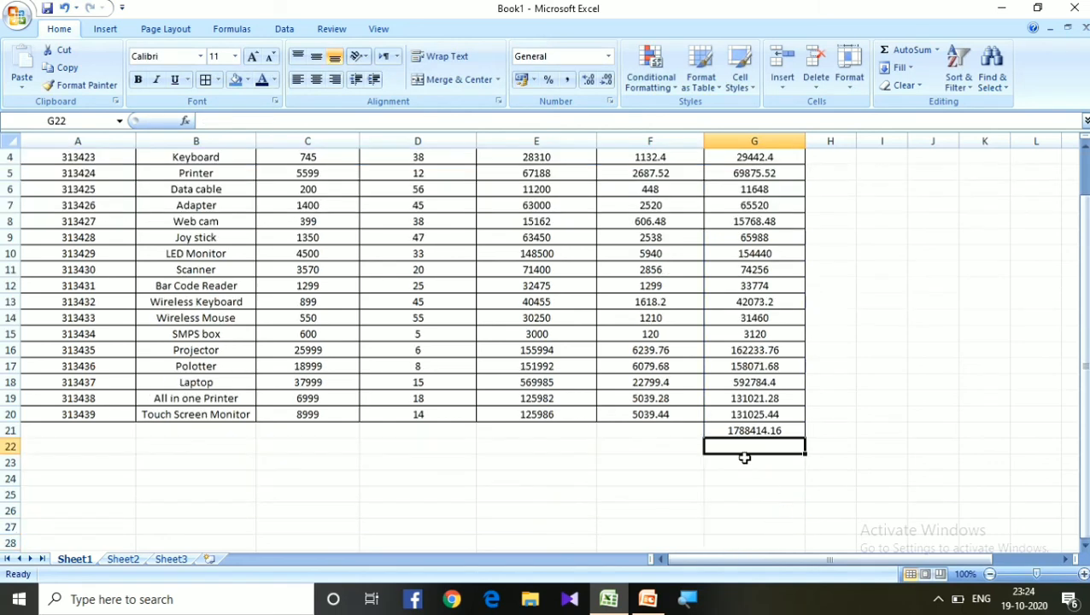
Step: Label the grand total with "G.Total" in F21 and apply All Borders to F21:G21
click(683, 429)
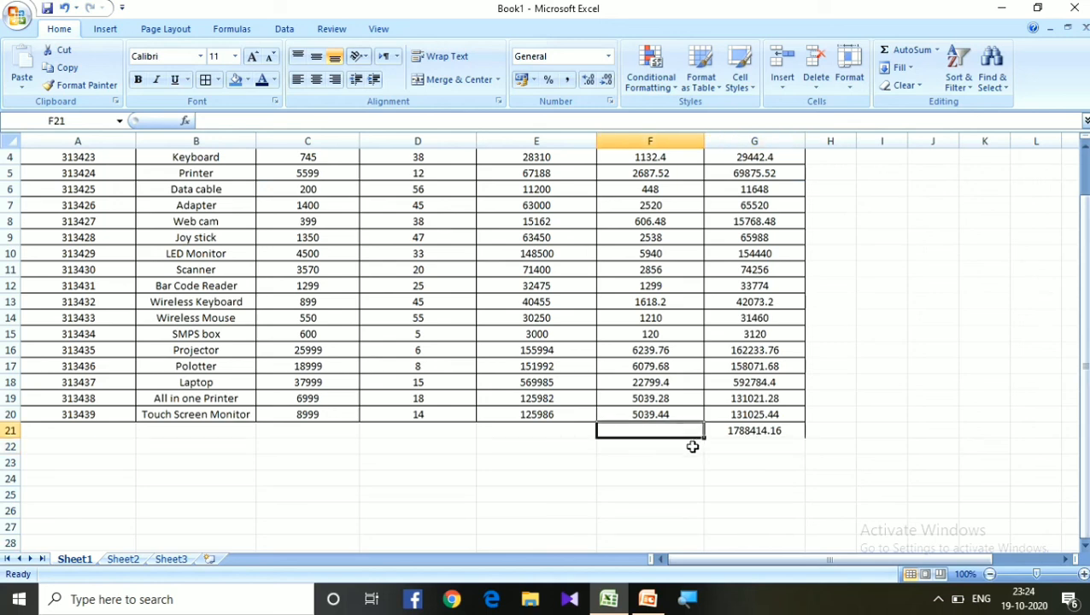
text(G)
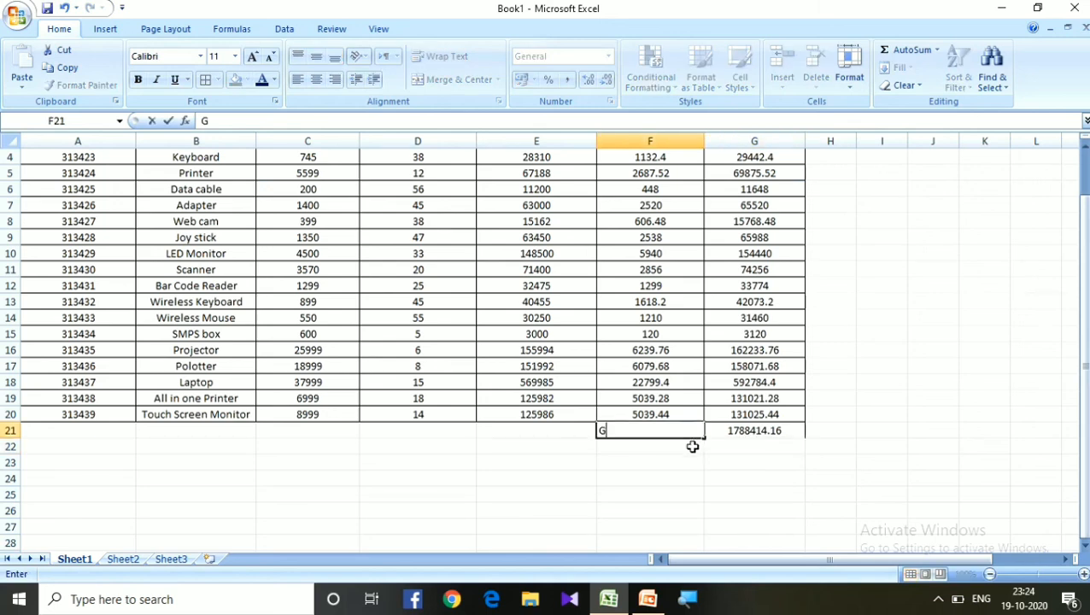
text(.Total)
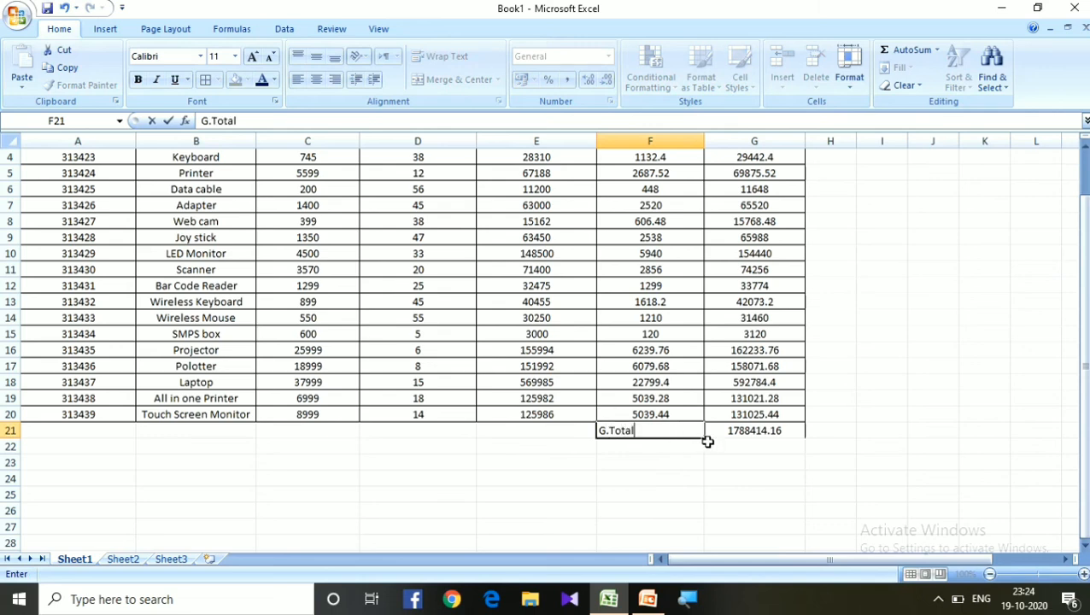
drag(645, 430, 739, 432)
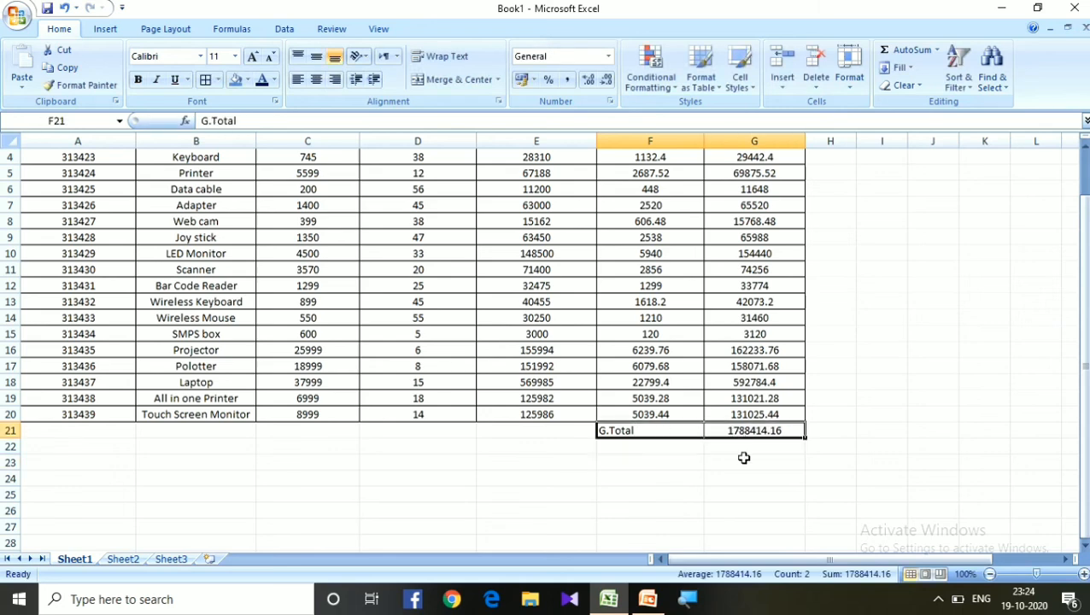
click(205, 80)
click(629, 512)
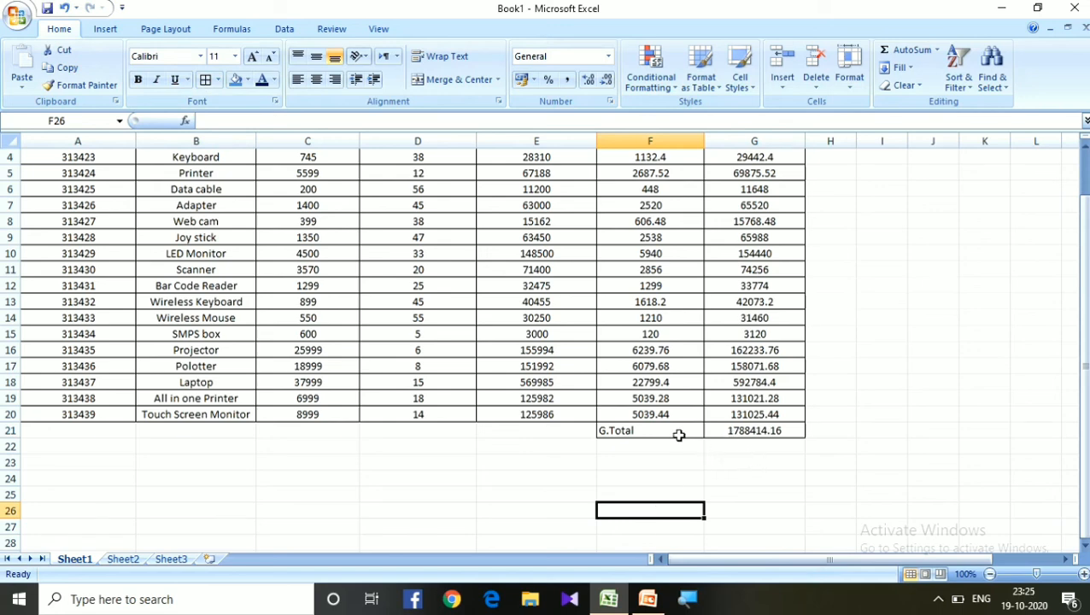
Step: Fill the grand total cells F21:G21 with the standard green color
click(731, 430)
drag(649, 430, 754, 430)
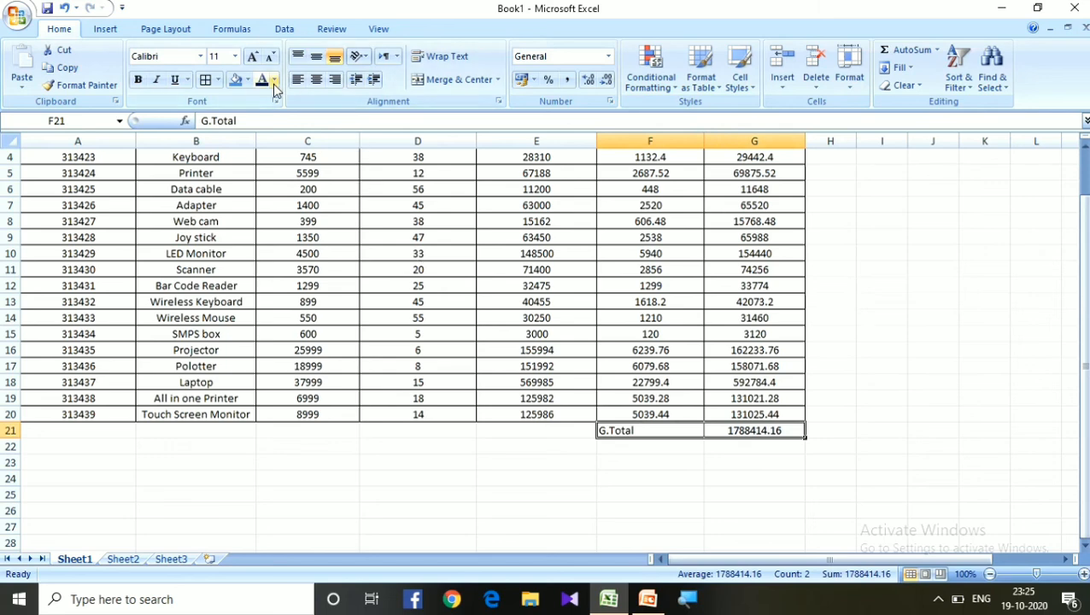
click(247, 79)
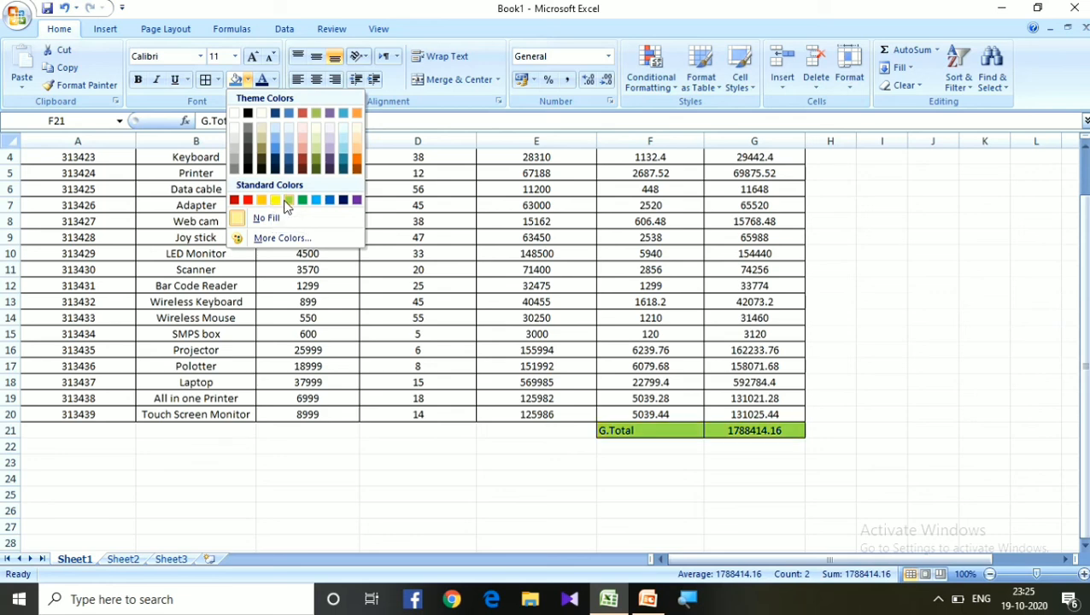
click(302, 202)
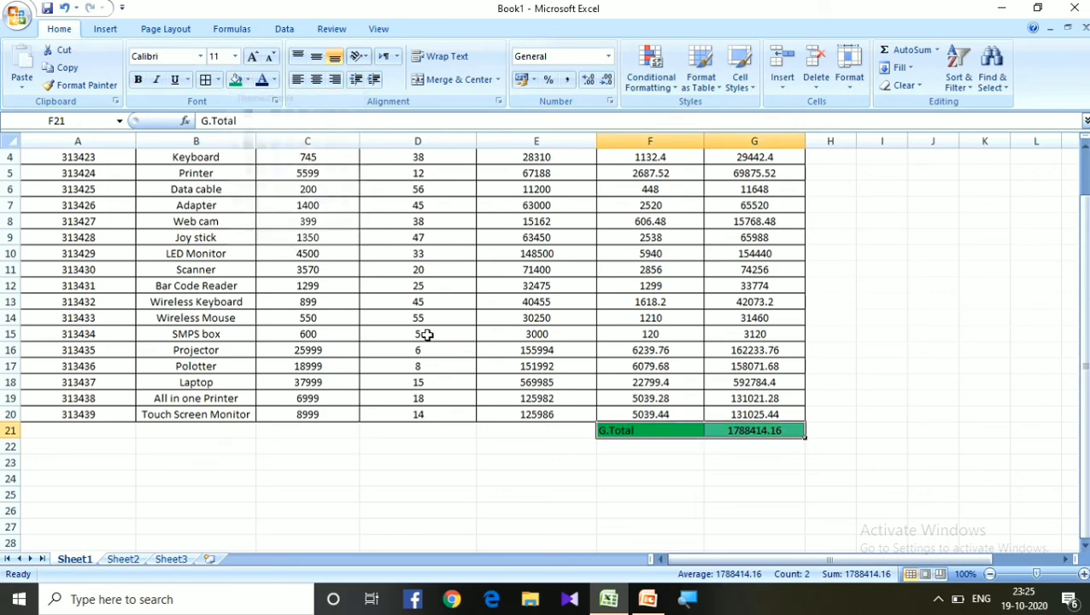
click(546, 446)
scroll(702, 510, up, 1)
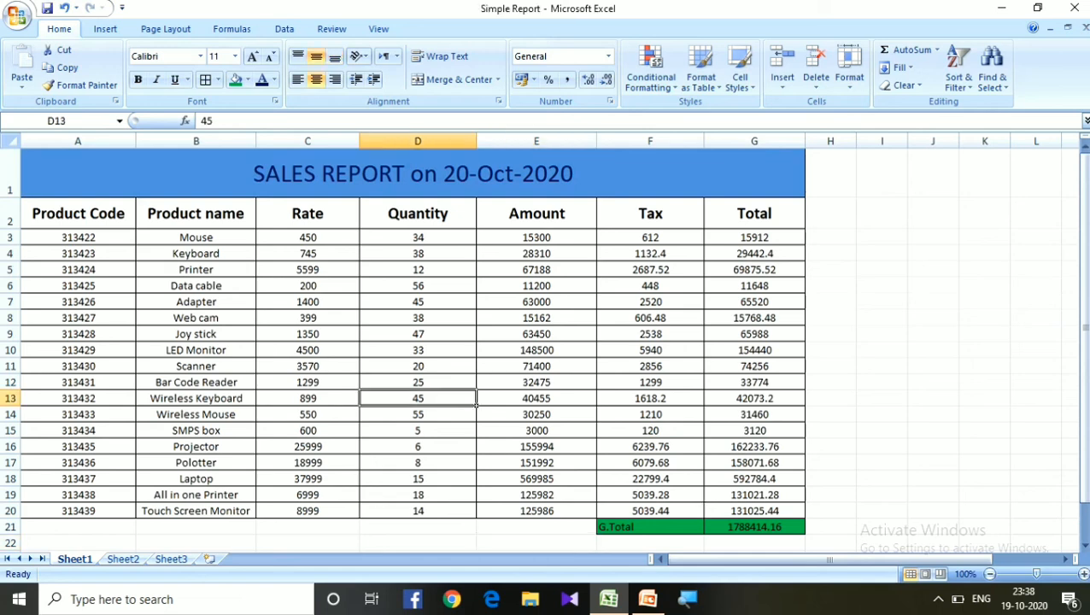